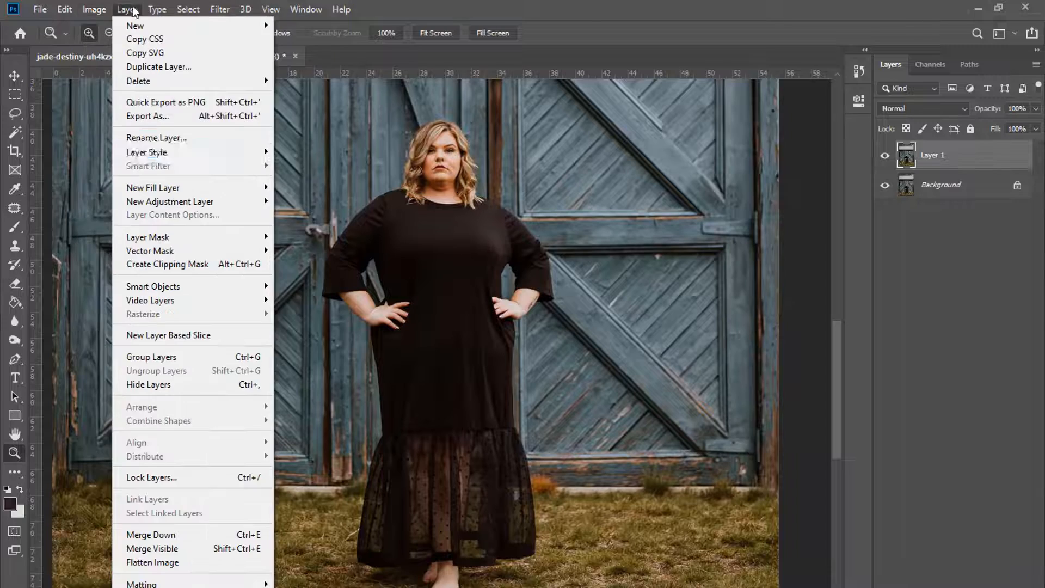
# Step: Open the Liquify filter on the portrait layer with Shift+Ctrl+X
pyautogui.click(601, 171)
pyautogui.hotkey('ctrl', 'shift', 'x')
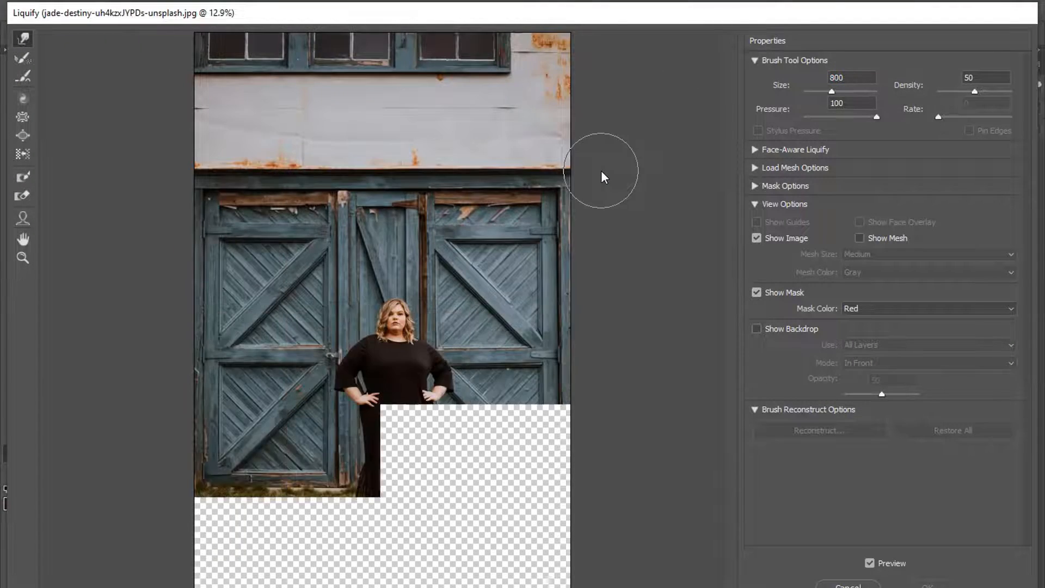
# Step: Warp the right and left edges and the left hem of the black dress inward
pyautogui.hotkey('ctrl', '+')
pyautogui.hotkey('ctrl', '+')
pyautogui.scroll(-4, 506, 280)
pyautogui.press(']')
pyautogui.press(']')
pyautogui.press(']')
pyautogui.press(']')
pyautogui.press(']')
pyautogui.press(']')
pyautogui.press(']')
pyautogui.press(']')
pyautogui.press(']')
pyautogui.press(']')
pyautogui.moveTo(513, 322); pyautogui.dragTo(502, 319)
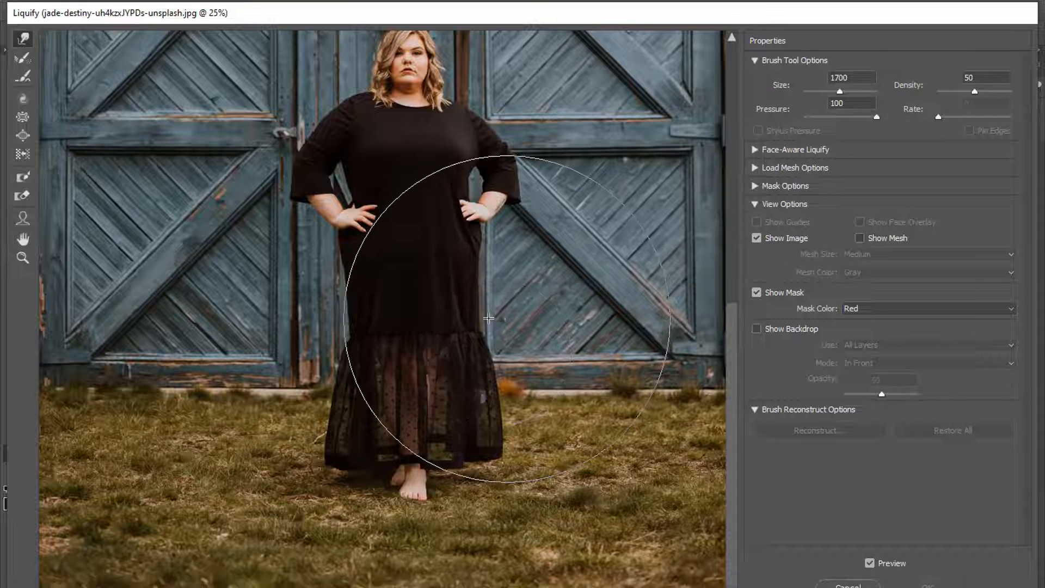
pyautogui.moveTo(350, 391); pyautogui.dragTo(357, 392)
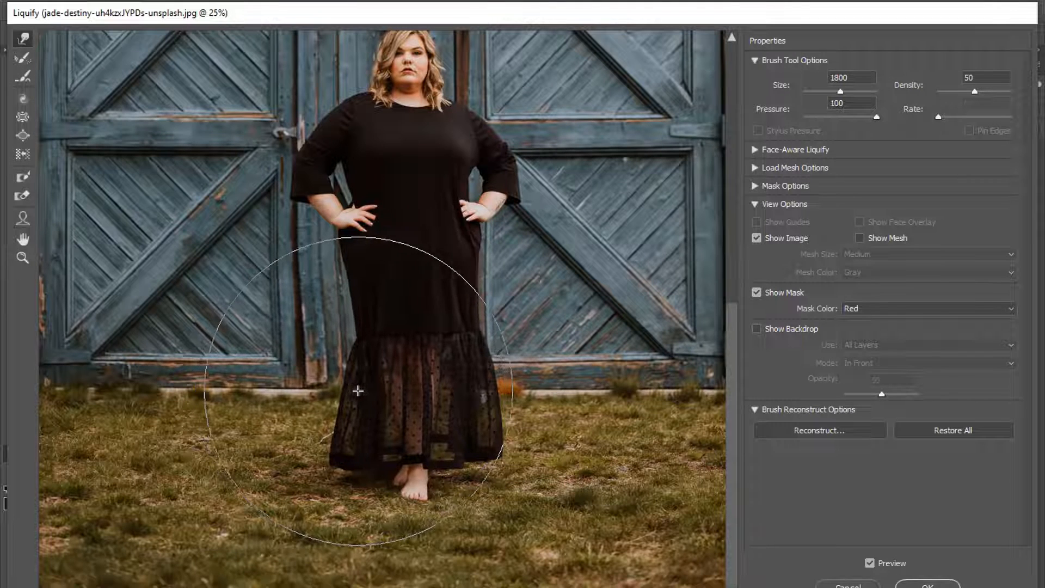
pyautogui.press('[')
pyautogui.press('[')
pyautogui.press('[')
pyautogui.moveTo(453, 389)
pyautogui.mouseDown()
pyautogui.moveTo(365, 389)
pyautogui.moveTo(501, 388)
pyautogui.moveTo(501, 426)
pyautogui.mouseUp()
pyautogui.press('[')
pyautogui.press('[')
pyautogui.press('[')
pyautogui.press('[')
pyautogui.press('[')
pyautogui.press('[')
pyautogui.press('[')
pyautogui.press(']')
pyautogui.press(']')
pyautogui.press(']')
pyautogui.press(']')
pyautogui.press(']')
pyautogui.press(']')
pyautogui.press(']')
pyautogui.press(']')
pyautogui.press('[')
pyautogui.press('[')
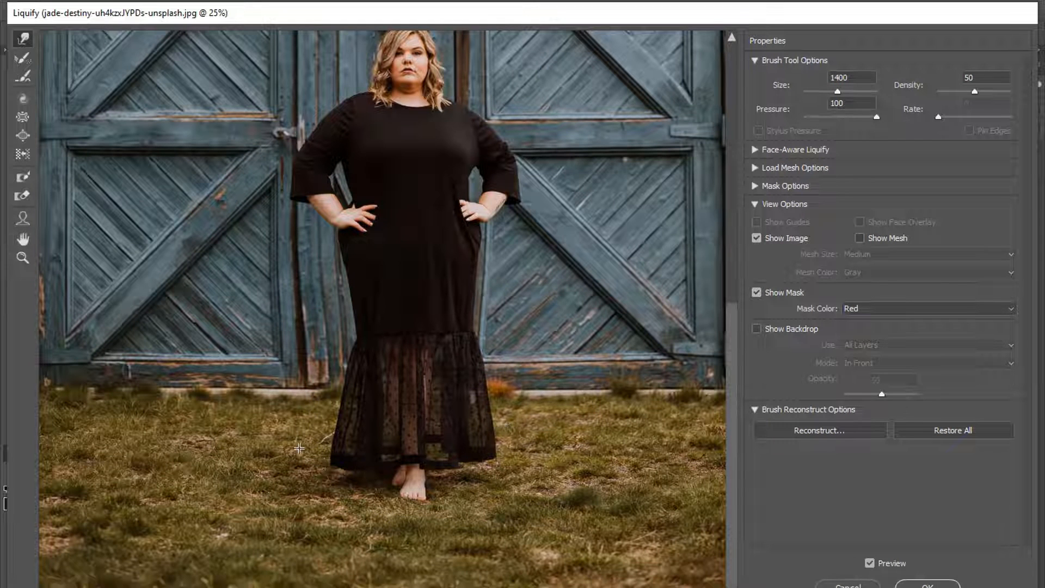
pyautogui.moveTo(325, 440); pyautogui.dragTo(332, 438)
pyautogui.moveTo(348, 358); pyautogui.dragTo(354, 359)
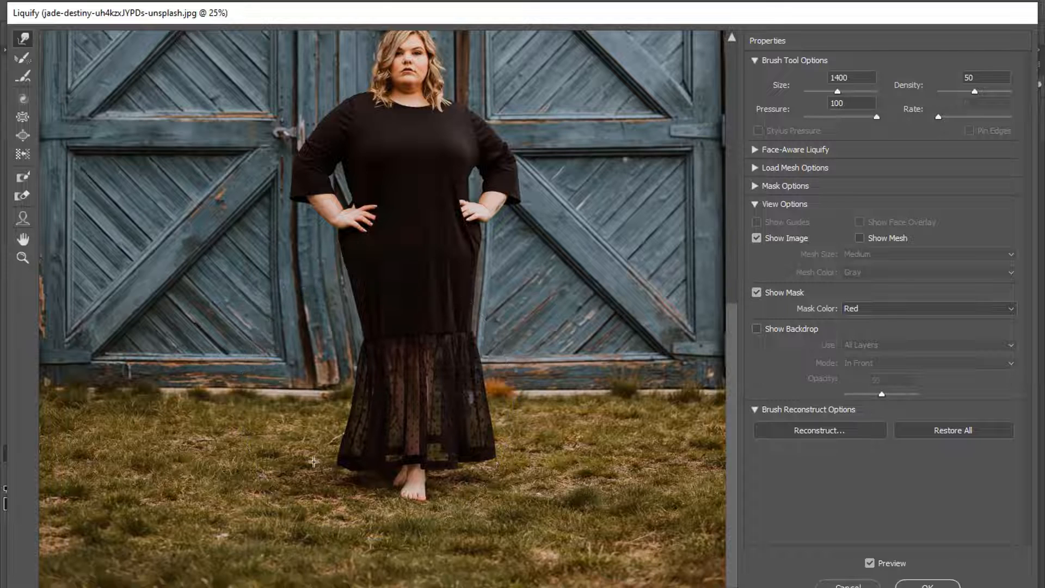
pyautogui.moveTo(312, 459); pyautogui.dragTo(320, 464)
# Step: Push the dress's right side and arm, left edge and left sleeve inward with a smaller brush
pyautogui.press('[')
pyautogui.press('[')
pyautogui.press('[')
pyautogui.press('[')
pyautogui.press('[')
pyautogui.press('[')
pyautogui.press('[')
pyautogui.press('[')
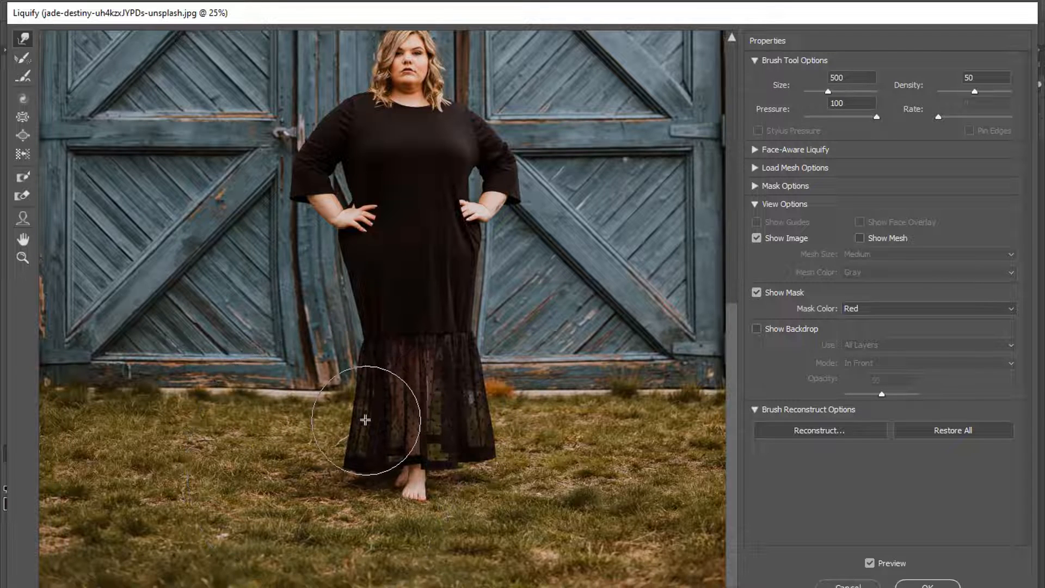
pyautogui.scroll(2, 553, 375)
pyautogui.press(']')
pyautogui.press(']')
pyautogui.press(']')
pyautogui.press(']')
pyautogui.press(']')
pyautogui.press(']')
pyautogui.press(']')
pyautogui.press(']')
pyautogui.press(']')
pyautogui.press(']')
pyautogui.press(']')
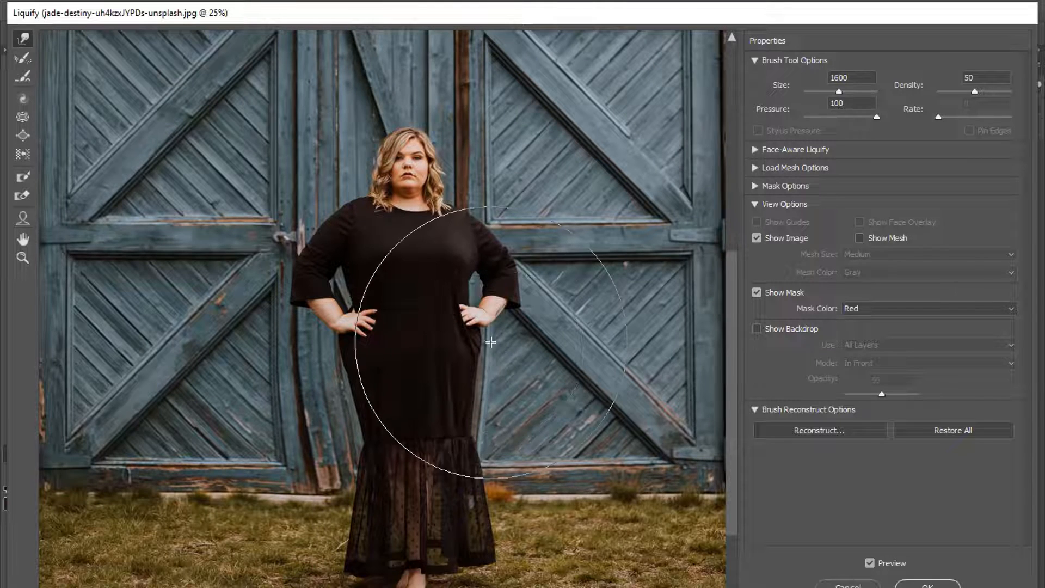
pyautogui.moveTo(483, 342); pyautogui.dragTo(480, 343)
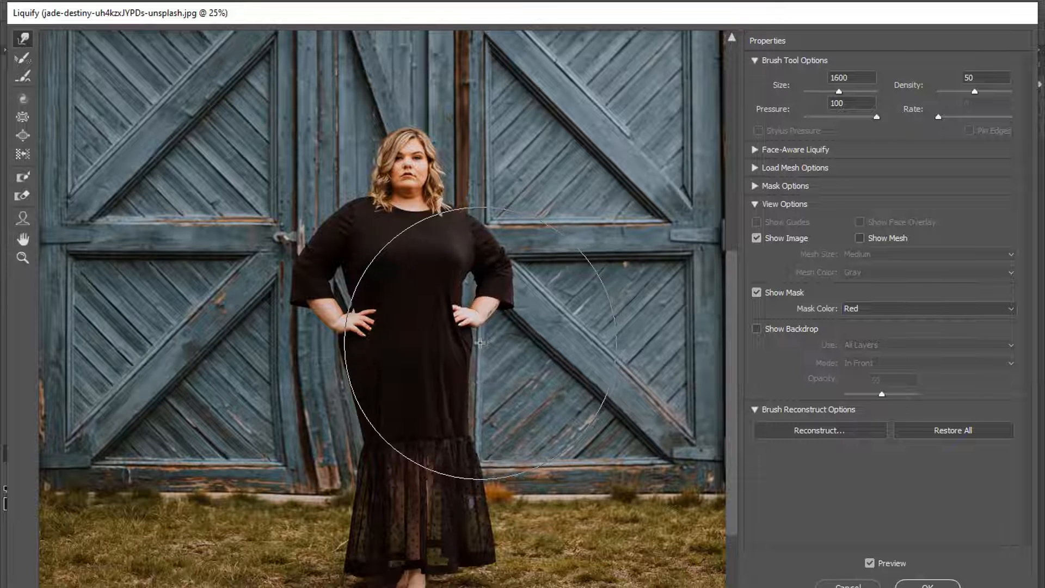
pyautogui.press('[')
pyautogui.press('[')
pyautogui.press('[')
pyautogui.press('[')
pyautogui.press('[')
pyautogui.press('[')
pyautogui.press('[')
pyautogui.press('[')
pyautogui.press('[')
pyautogui.hotkey('ctrl', '+')
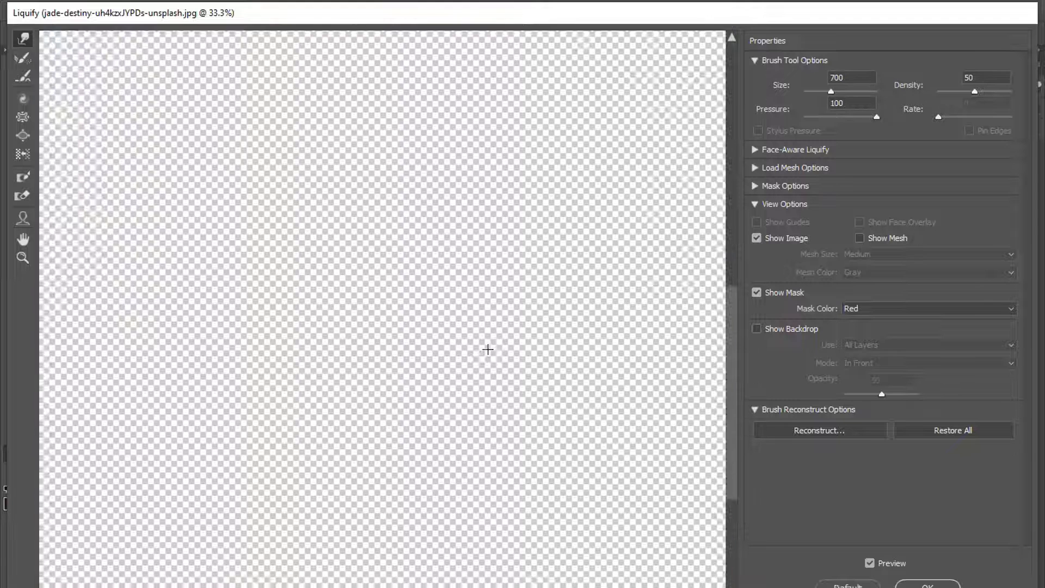
pyautogui.scroll(1, 638, 326)
pyautogui.press(']')
pyautogui.press(']')
pyautogui.press(']')
pyautogui.press(']')
pyautogui.press(']')
pyautogui.press(']')
pyautogui.press(']')
pyautogui.press(']')
pyautogui.press(']')
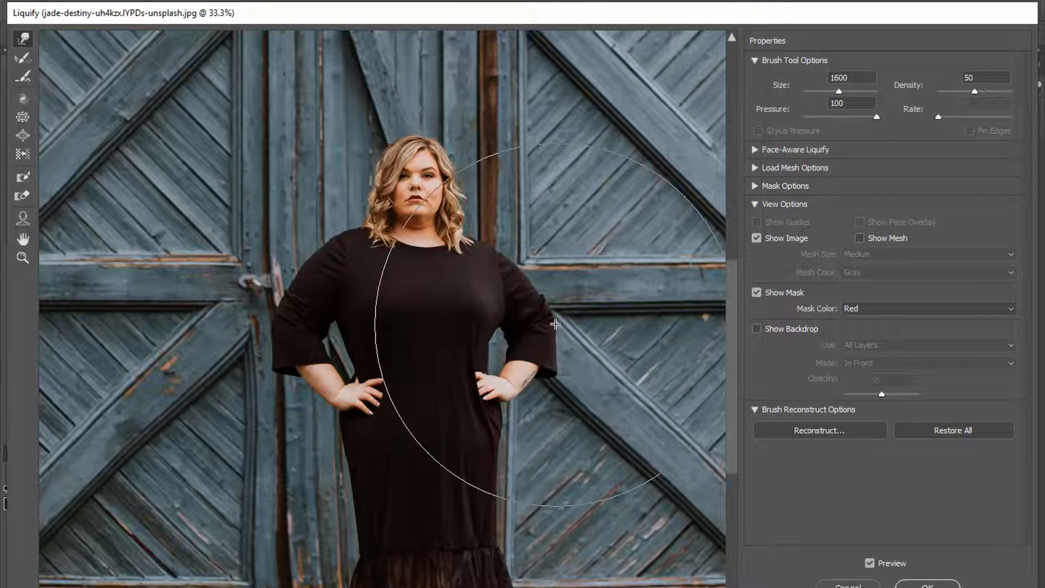
pyautogui.press('[')
pyautogui.press('[')
pyautogui.press('[')
pyautogui.press('[')
pyautogui.moveTo(280, 333); pyautogui.dragTo(286, 333)
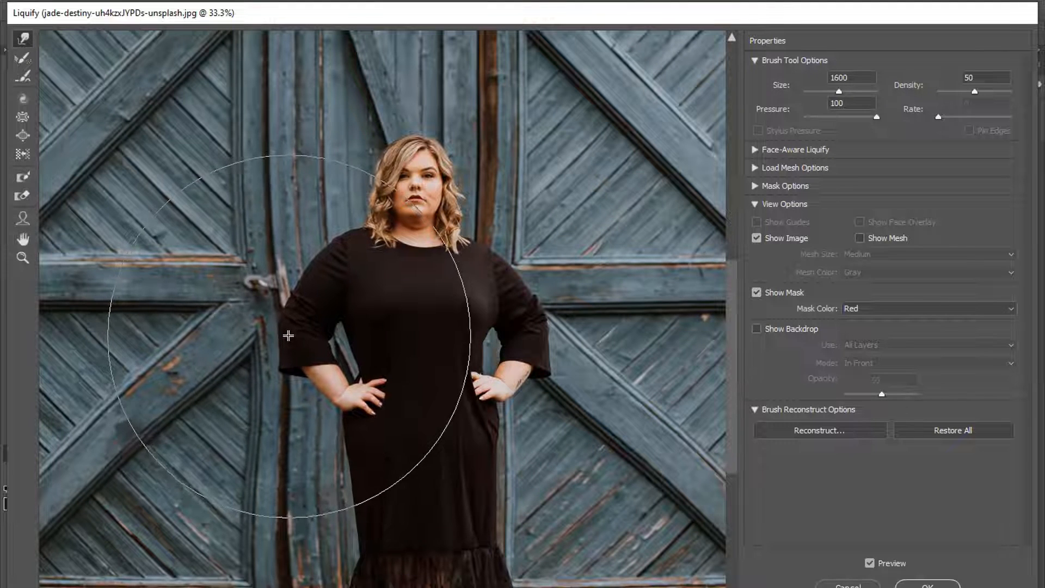
pyautogui.press('[')
pyautogui.press('[')
pyautogui.press('[')
pyautogui.press('[')
pyautogui.press('[')
pyautogui.moveTo(292, 285); pyautogui.dragTo(299, 287)
pyautogui.moveTo(272, 333); pyautogui.dragTo(279, 333)
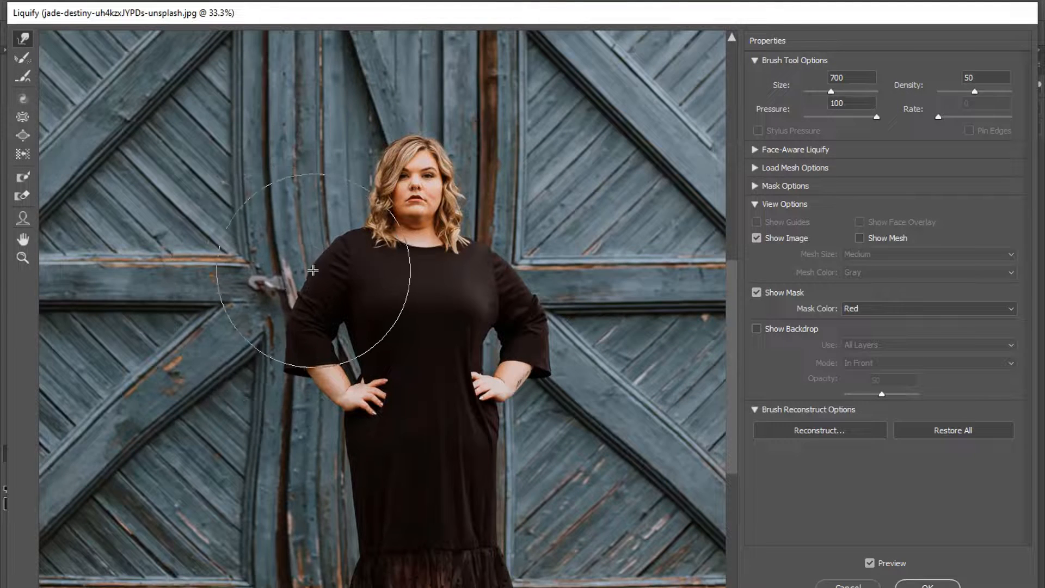
# Step: Tuck the dress's left edge with hand and the right sleeve and hand slightly inward
pyautogui.press(']')
pyautogui.press(']')
pyautogui.press(']')
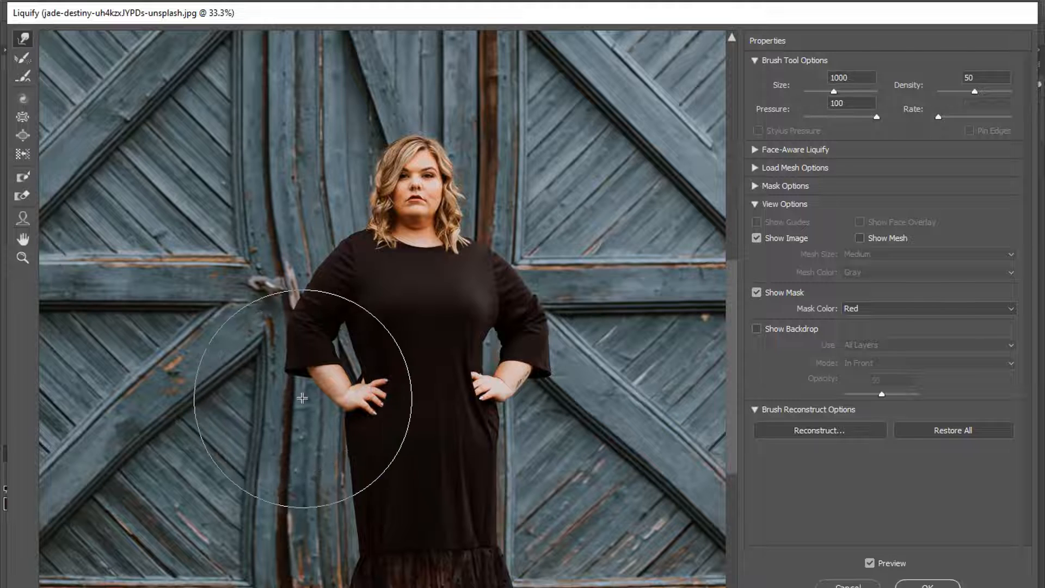
pyautogui.moveTo(306, 397); pyautogui.dragTo(315, 396)
pyautogui.moveTo(554, 391); pyautogui.dragTo(547, 391)
pyautogui.press('[')
pyautogui.press('[')
pyautogui.press('[')
pyautogui.press('[')
pyautogui.press('[')
pyautogui.press('[')
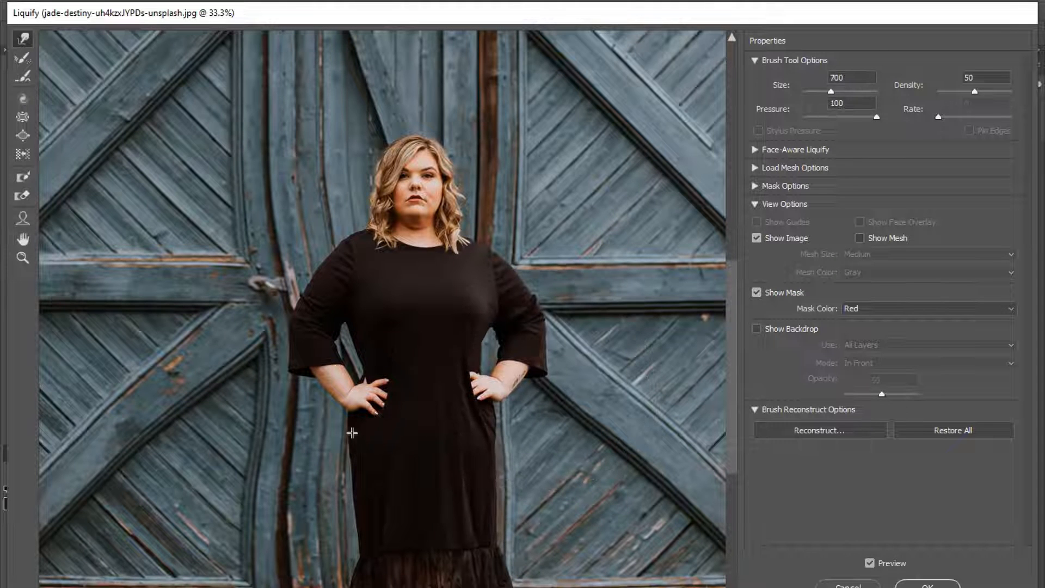
pyautogui.press('[')
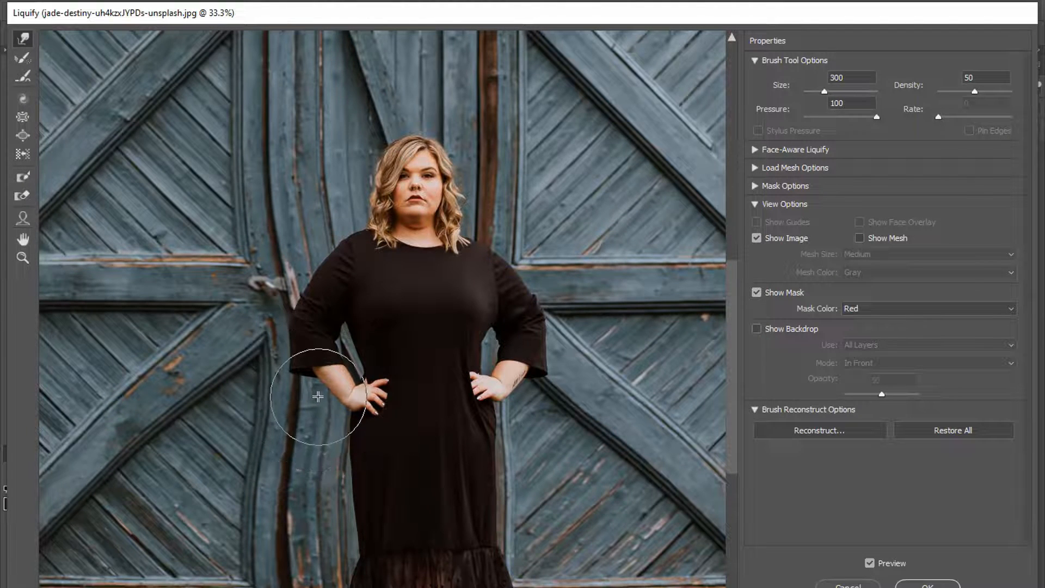
pyautogui.press('[')
pyautogui.hotkey('ctrl', '+')
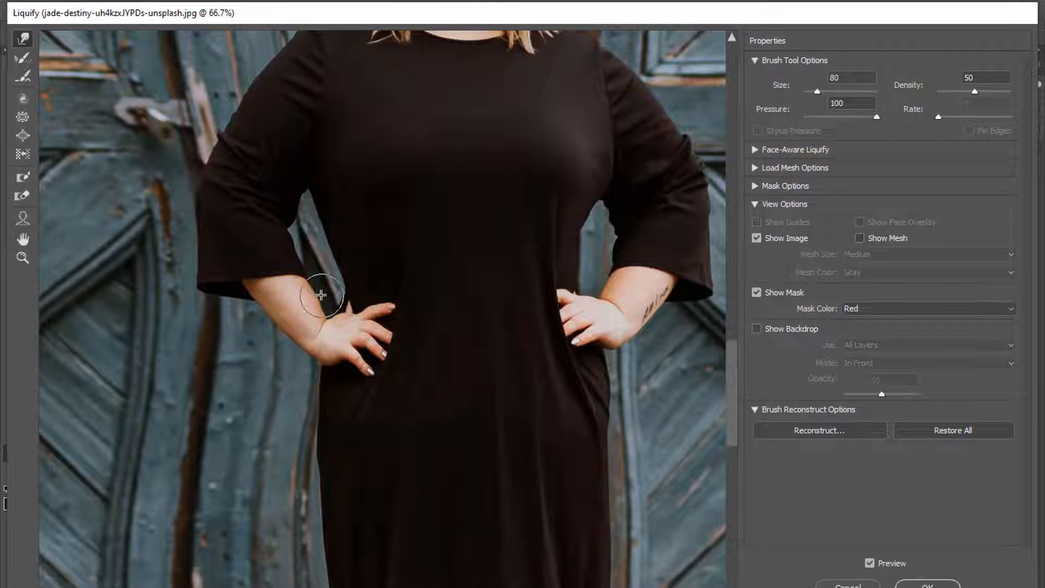
# Step: Warp the right side and push the left sleeve well inward
pyautogui.press(']')
pyautogui.press(']')
pyautogui.press(']')
pyautogui.press(']')
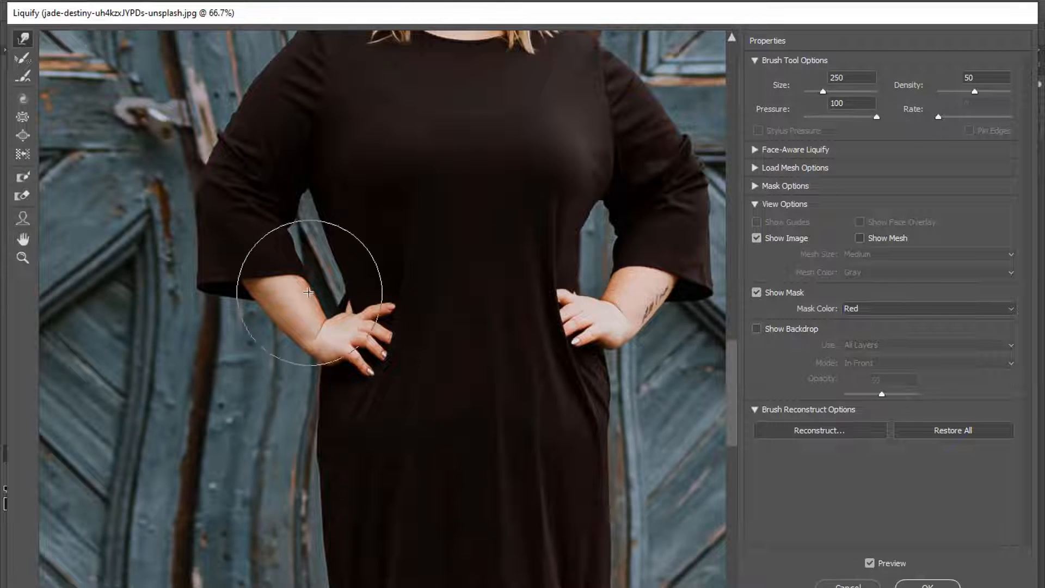
pyautogui.press('[')
pyautogui.hotkey('ctrl', '-')
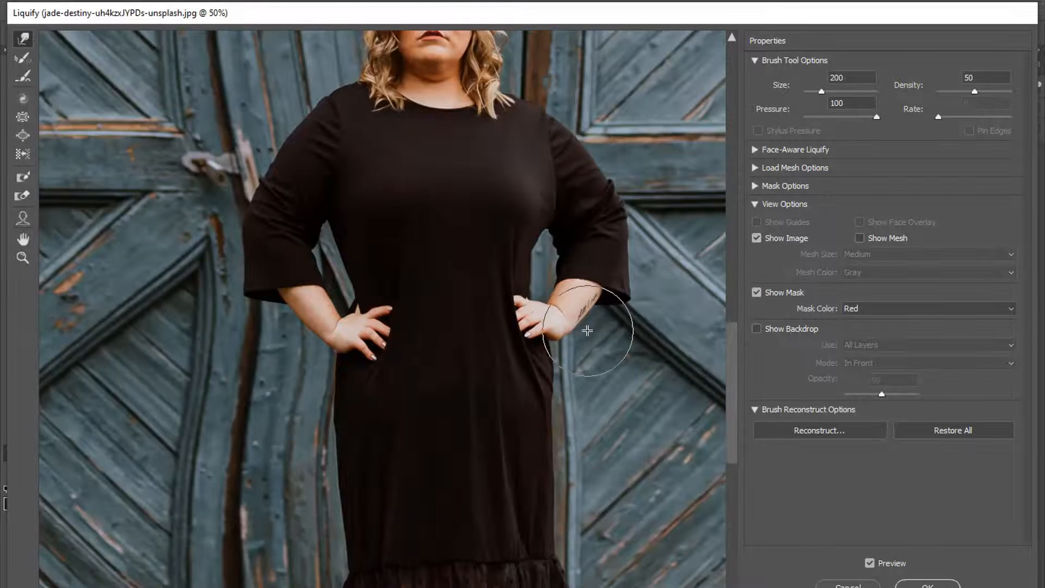
pyautogui.press(']')
pyautogui.press(']')
pyautogui.press(']')
pyautogui.press('[')
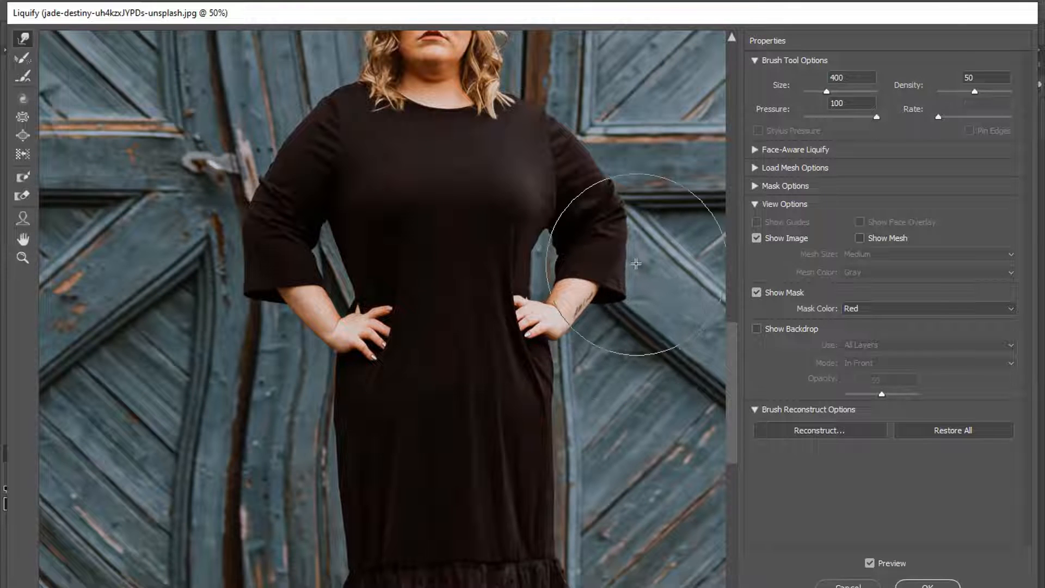
pyautogui.moveTo(638, 267); pyautogui.dragTo(633, 286)
pyautogui.scroll(2, 621, 267)
pyautogui.press(']')
pyautogui.press(']')
pyautogui.press(']')
pyautogui.press(']')
pyautogui.press(']')
pyautogui.press(']')
pyautogui.press('[')
pyautogui.press('[')
pyautogui.press('[')
pyautogui.press('[')
pyautogui.moveTo(284, 260); pyautogui.dragTo(253, 254)
pyautogui.moveTo(229, 320); pyautogui.dragTo(234, 320)
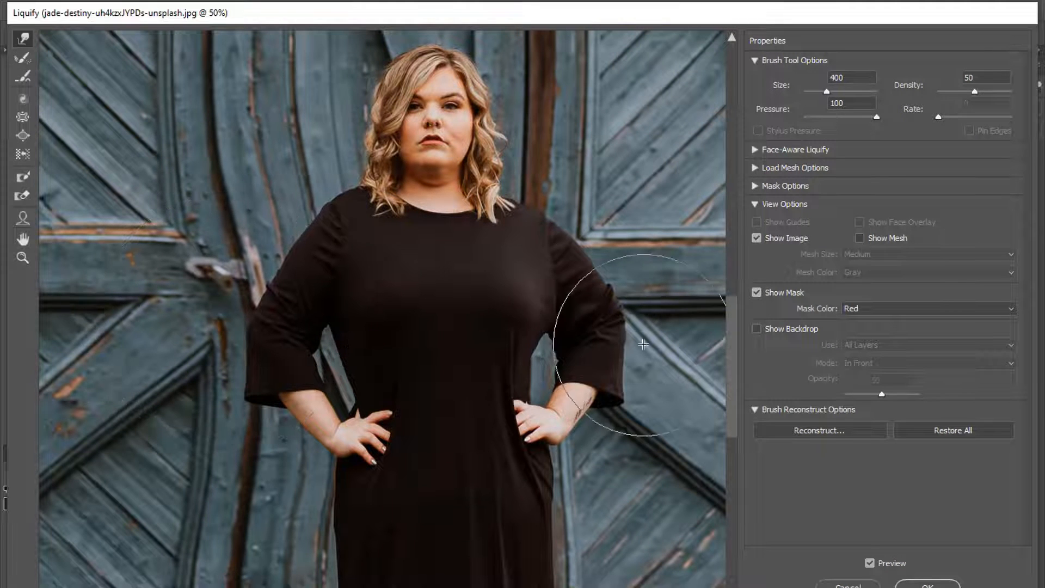
# Step: Push the right sleeve edge and right forearm slightly inward
pyautogui.press(']')
pyautogui.press(']')
pyautogui.press(']')
pyautogui.press(']')
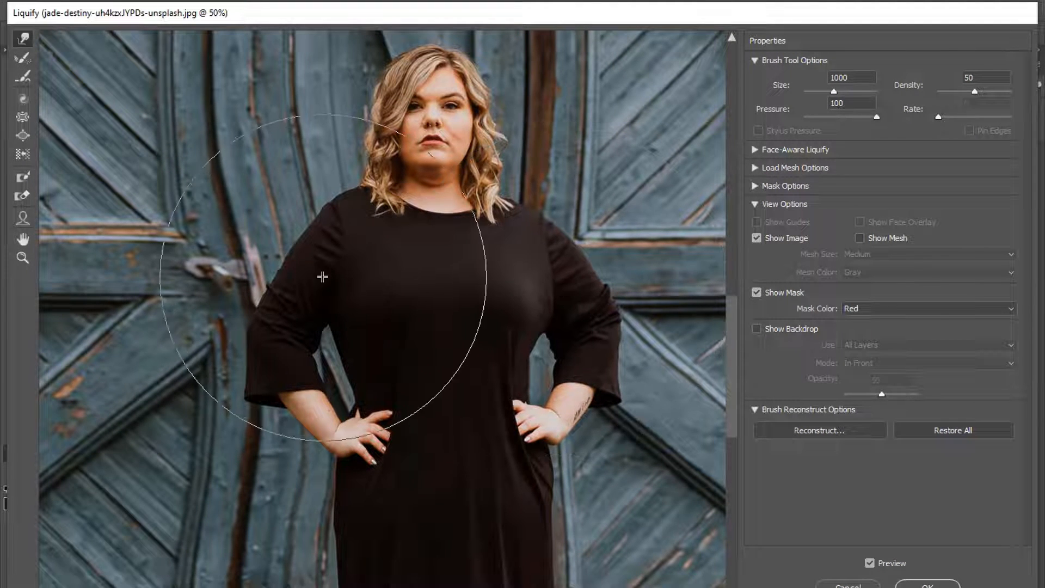
pyautogui.hotkey('ctrl', '-')
pyautogui.hotkey('ctrl', '+')
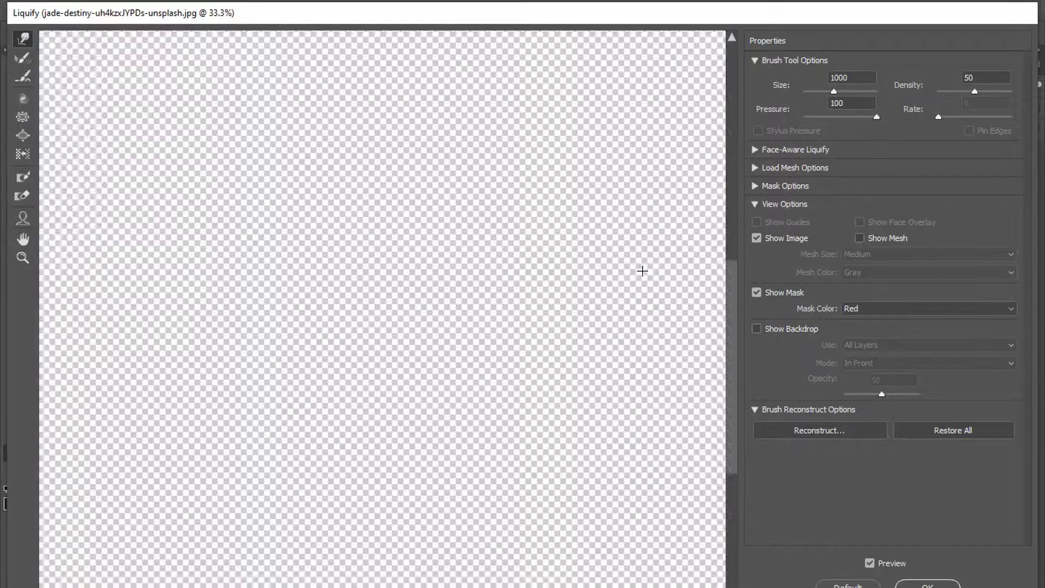
pyautogui.press('[')
pyautogui.press('[')
pyautogui.press('[')
pyautogui.press('[')
pyautogui.moveTo(622, 304); pyautogui.dragTo(615, 308)
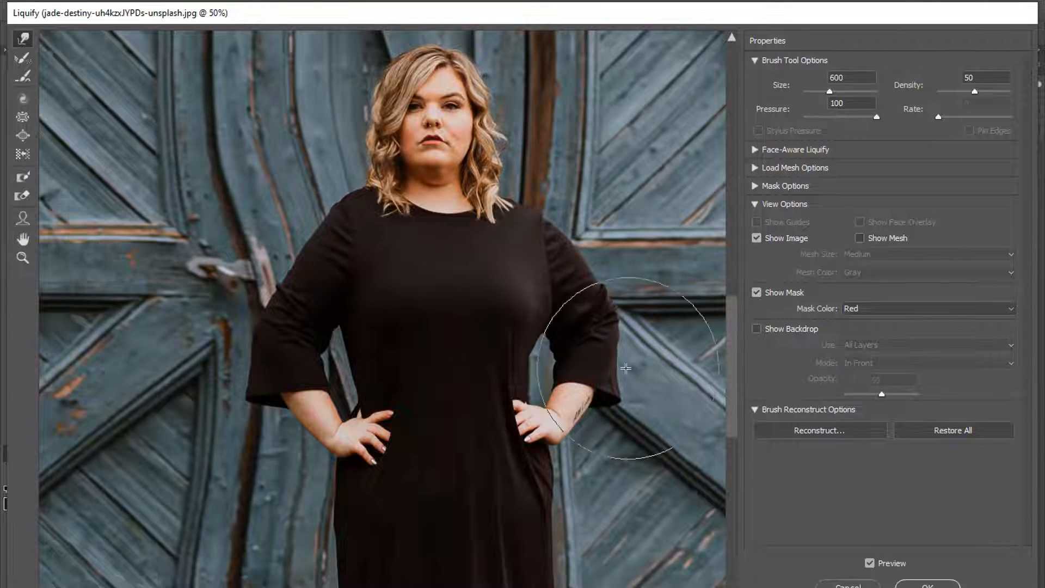
pyautogui.moveTo(649, 399); pyautogui.dragTo(627, 391)
pyautogui.press('[')
pyautogui.press('[')
pyautogui.press('[')
pyautogui.press('[')
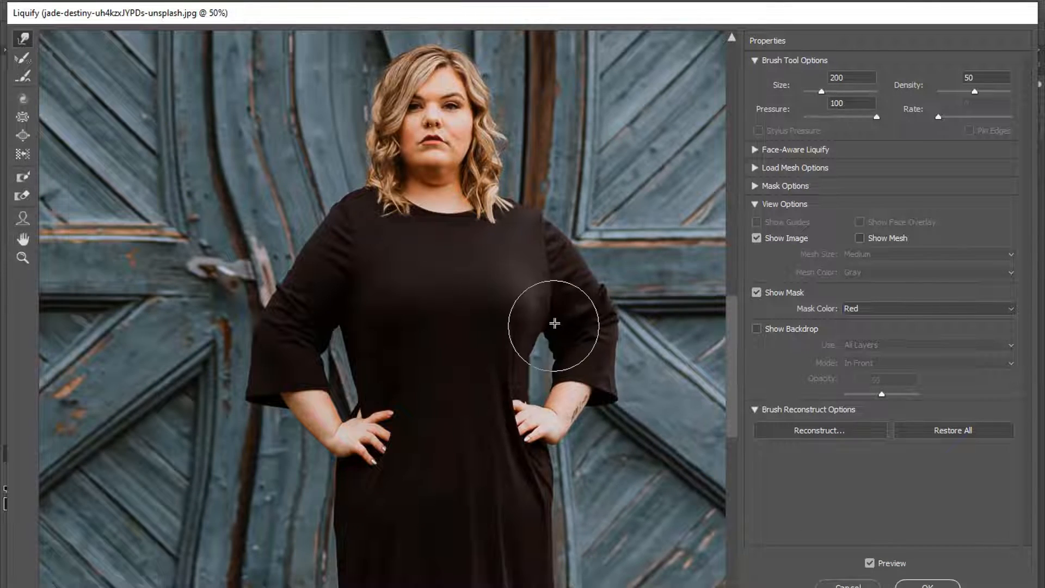
# Step: Zoom in on the upper body and set the Liquify brush size to 125
pyautogui.scroll(3, 553, 320)
pyautogui.press(']')
pyautogui.press(']')
pyautogui.press(']')
pyautogui.press(']')
pyautogui.hotkey('ctrl', '+')
pyautogui.press('[')
pyautogui.press('[')
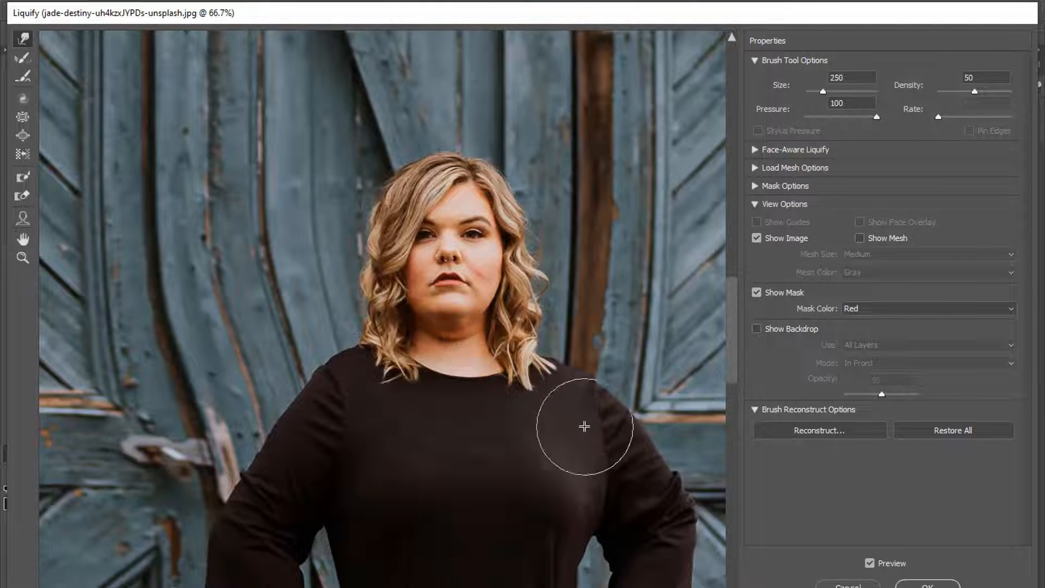
pyautogui.press(']')
pyautogui.press(']')
pyautogui.press(']')
pyautogui.press(']')
pyautogui.scroll(-4, 643, 411)
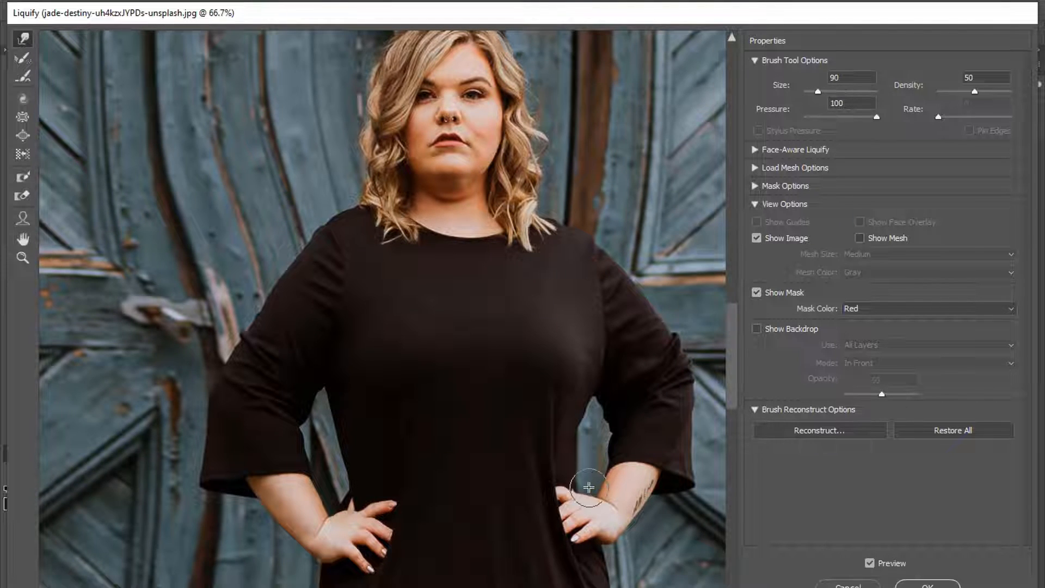
pyautogui.press(']')
pyautogui.press(']')
pyautogui.press(']')
pyautogui.press(']')
pyautogui.press(']')
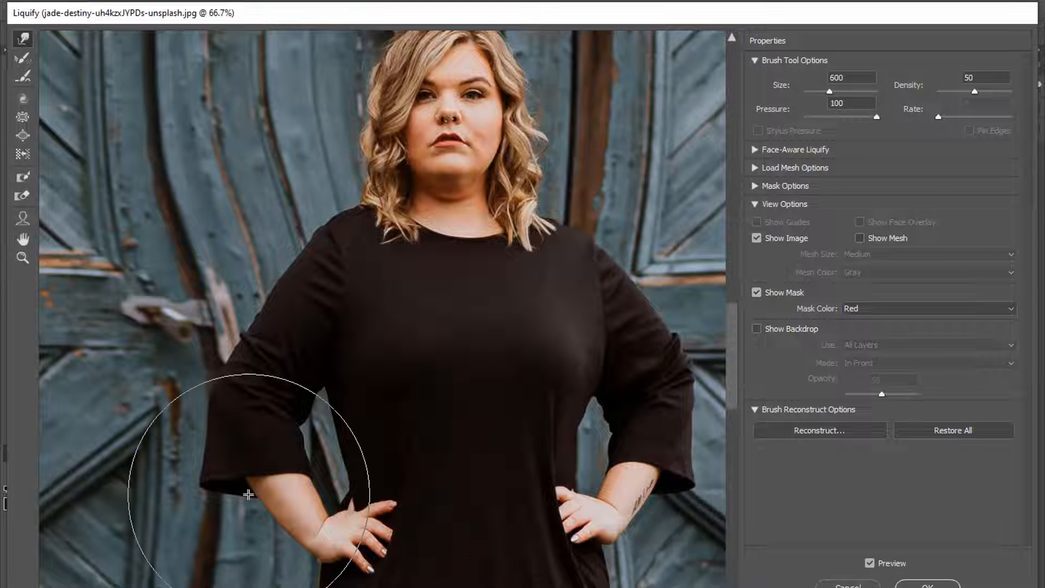
pyautogui.press('[')
pyautogui.press('[')
pyautogui.press('[')
pyautogui.press('[')
pyautogui.press('[')
pyautogui.press('[')
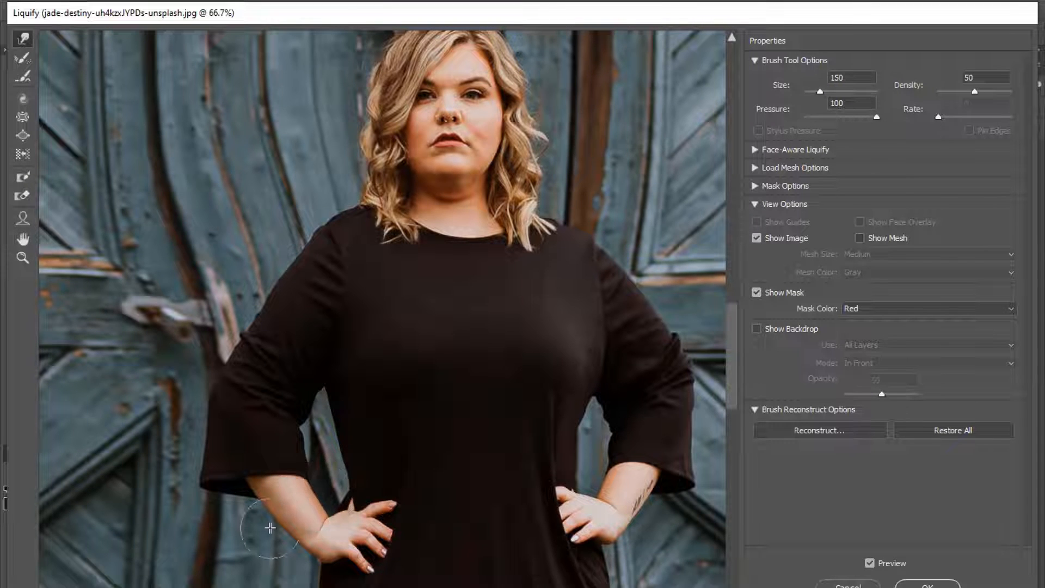
pyautogui.scroll(3, 474, 347)
# Step: Reshape the chin, cheek and jawline with progressively smaller brushes, then apply Liquify to Layer 1
pyautogui.scroll(2, 458, 316)
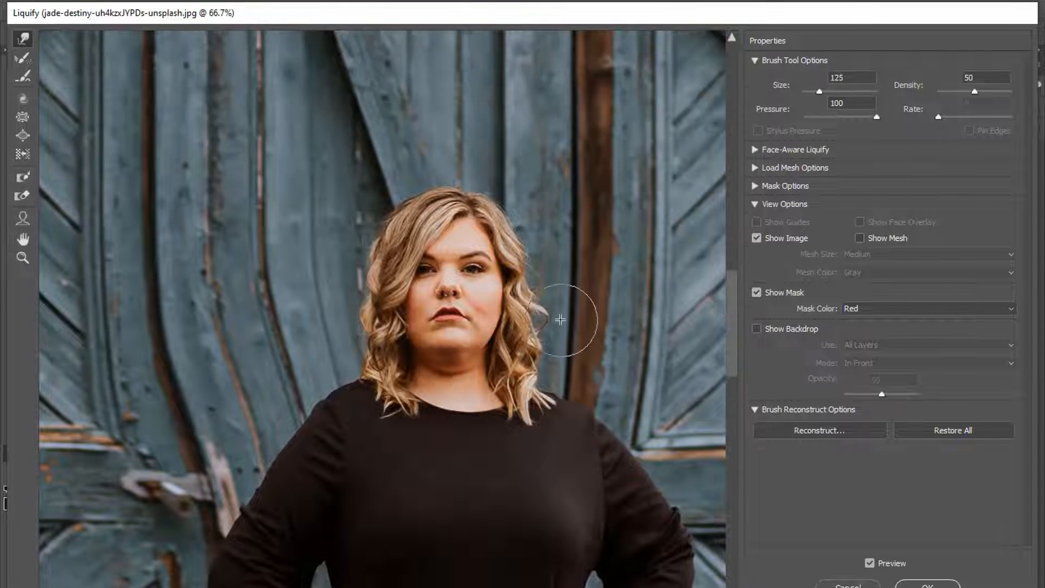
pyautogui.hotkey('ctrl', '+')
pyautogui.press('[')
pyautogui.press(']')
pyautogui.press(']')
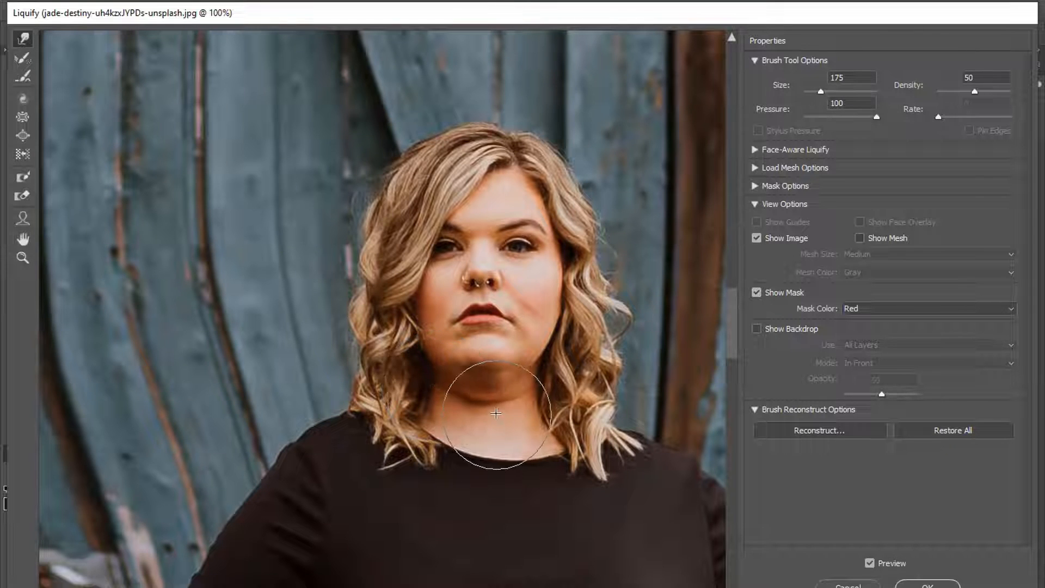
pyautogui.press('[')
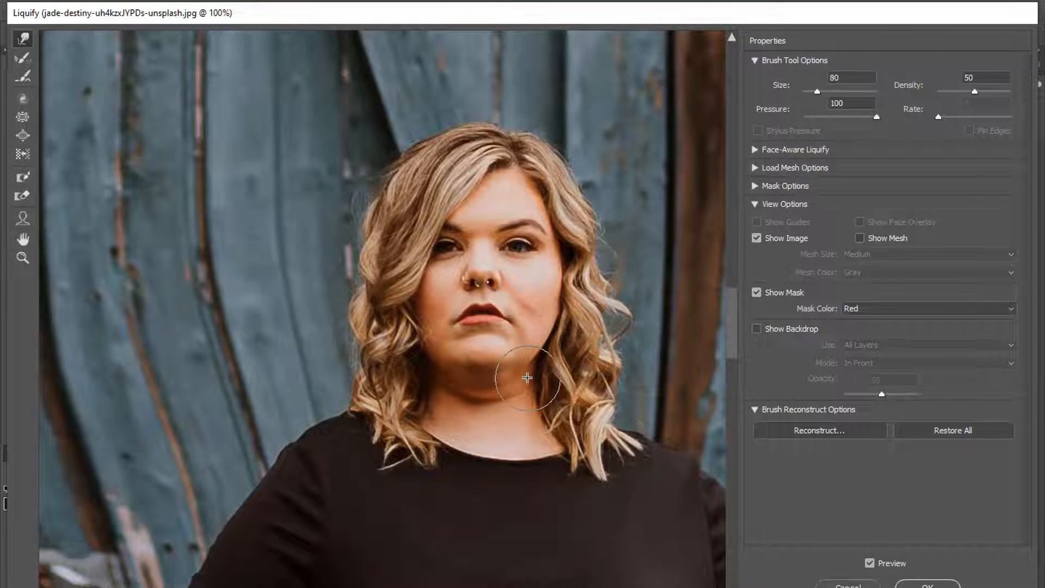
pyautogui.press('[')
pyautogui.press('[')
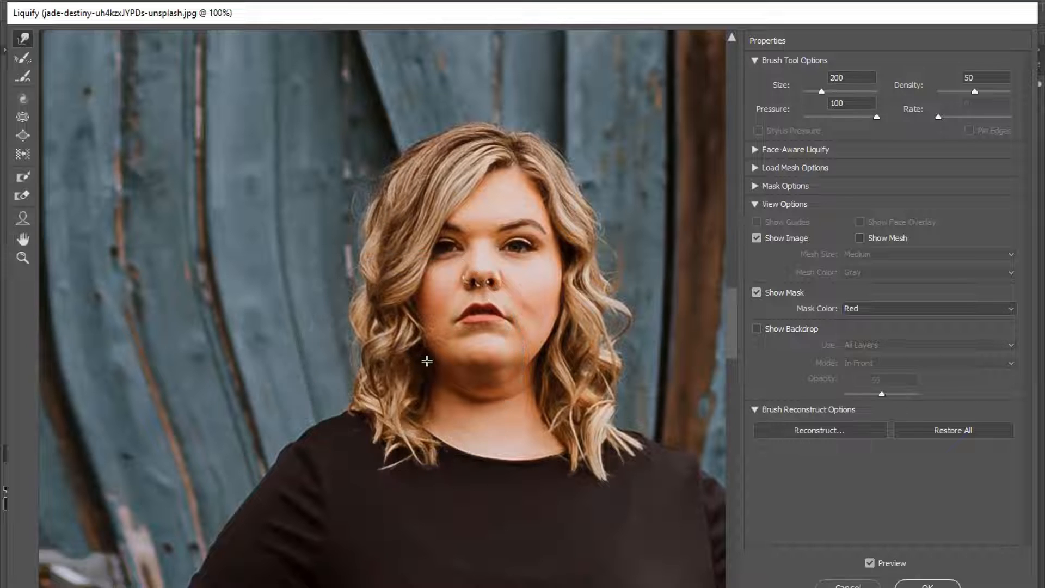
pyautogui.press('[')
pyautogui.press('[')
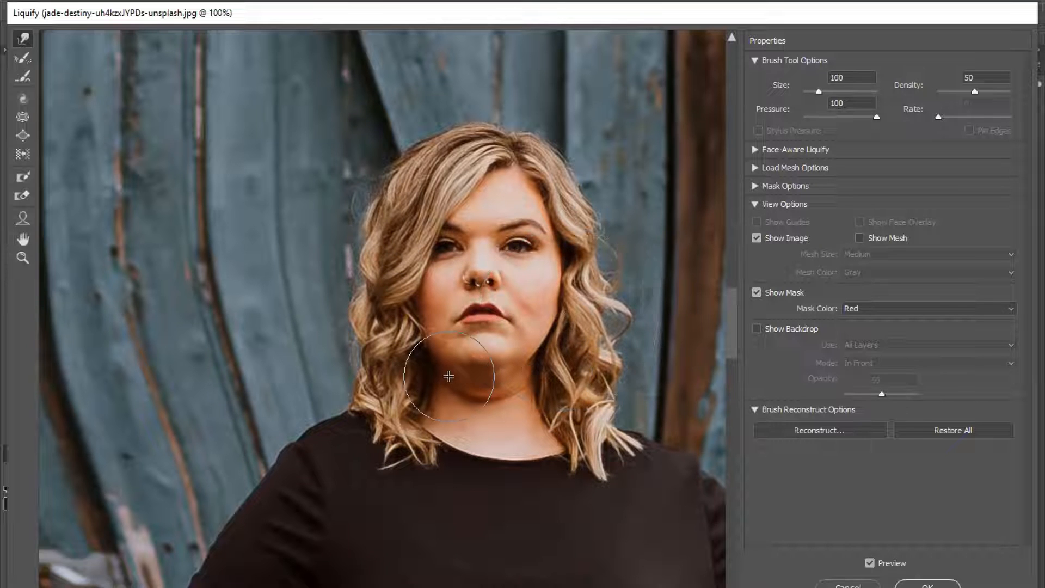
pyautogui.press('[')
pyautogui.press('[')
pyautogui.press('[')
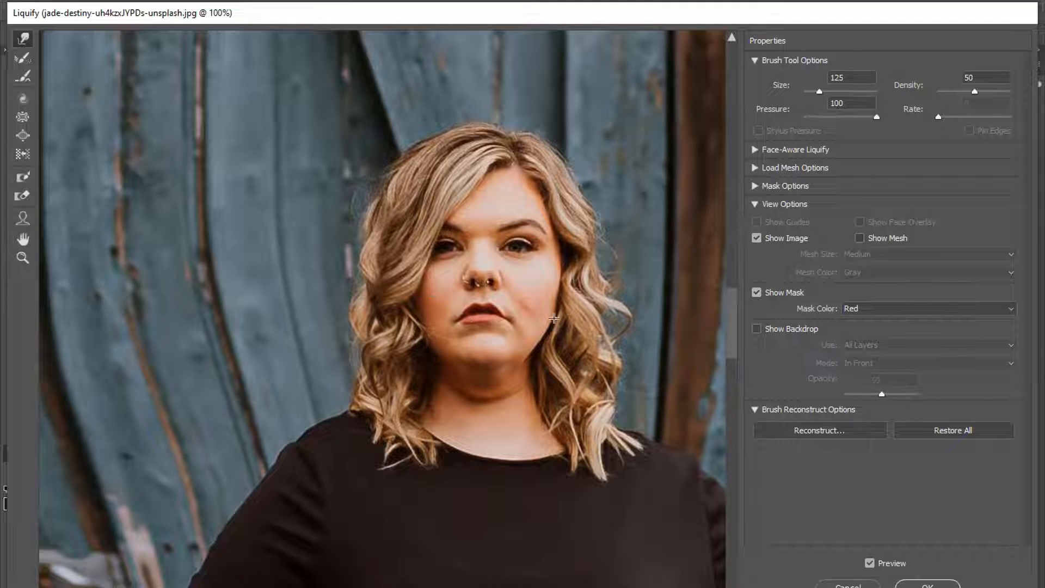
pyautogui.press('Return')
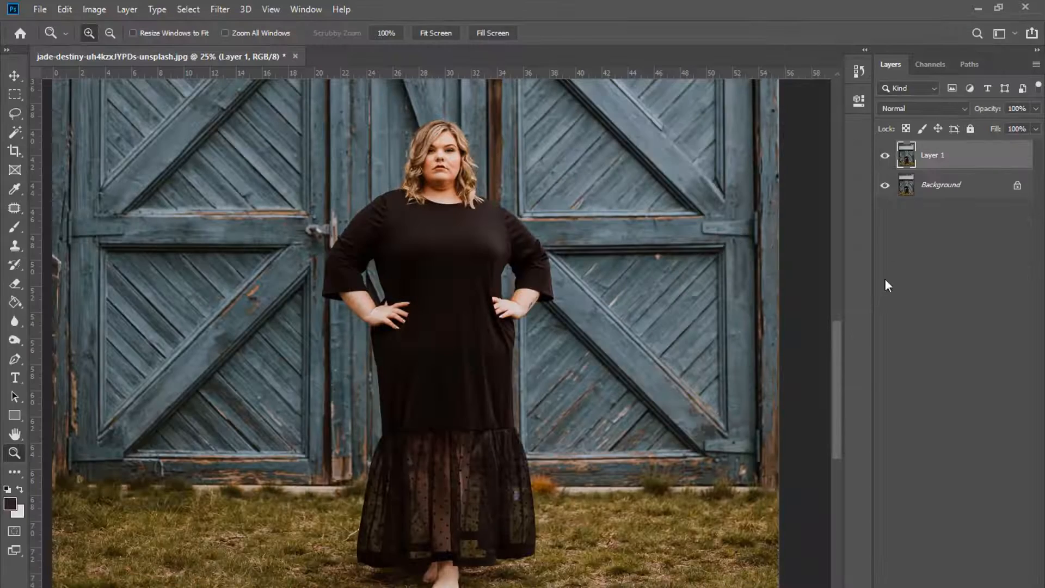
# Step: Toggle Layer 1 off and on to compare with the original, then zoom in on the face
pyautogui.click(887, 158)
pyautogui.click(887, 158)
pyautogui.click(886, 159)
pyautogui.click(887, 158)
pyautogui.hotkey('ctrl', '+')
pyautogui.scroll(4, 515, 266)
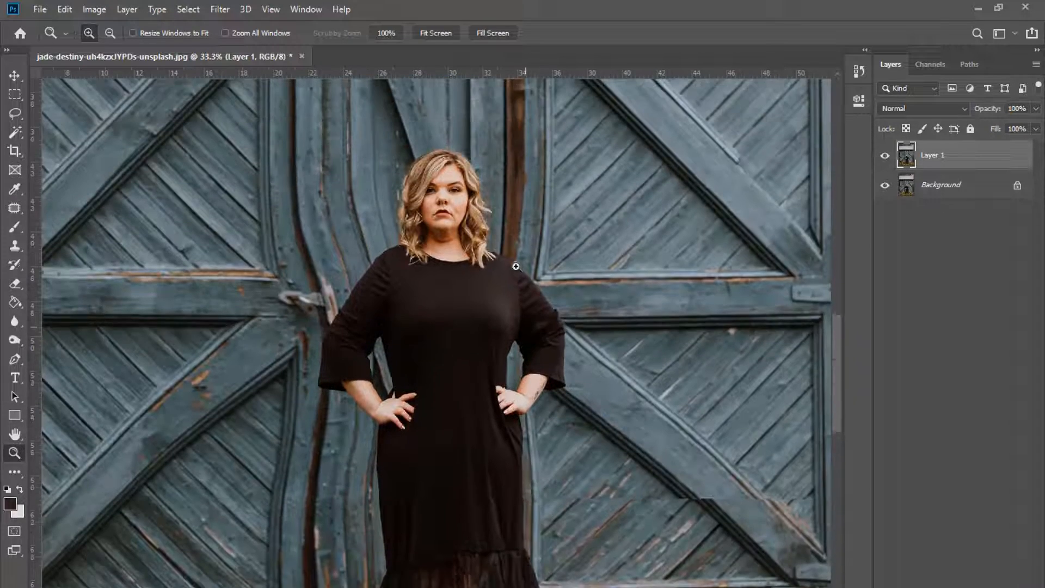
pyautogui.hotkey('ctrl', '+')
pyautogui.hotkey('ctrl', '+')
pyautogui.hotkey('ctrl', '+')
pyautogui.scroll(2, 132, 275)
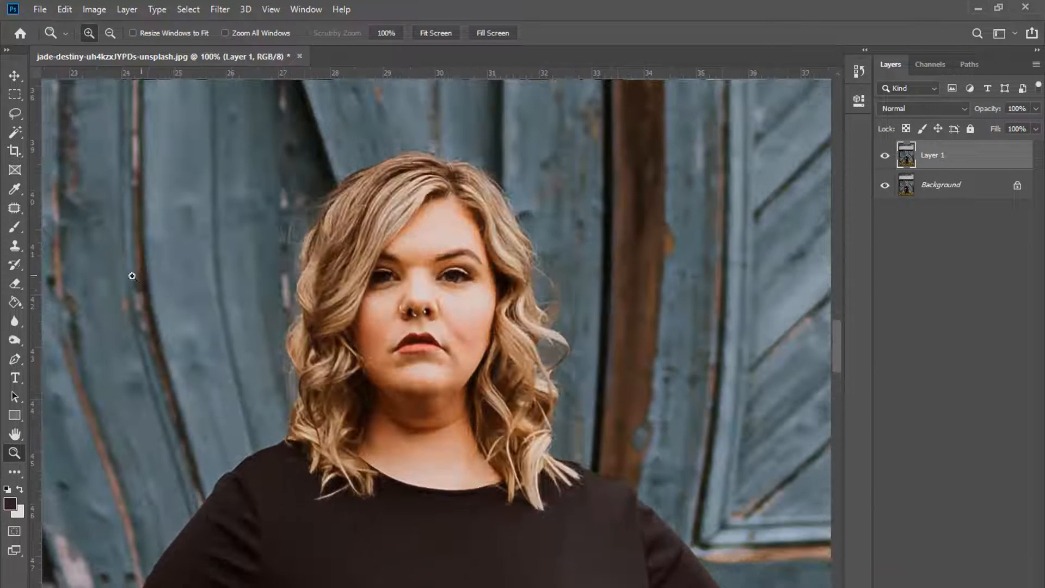
# Step: Pick the Eraser, duplicate the Background layer with Ctrl+J, and reselect Layer 1
pyautogui.click(15, 283)
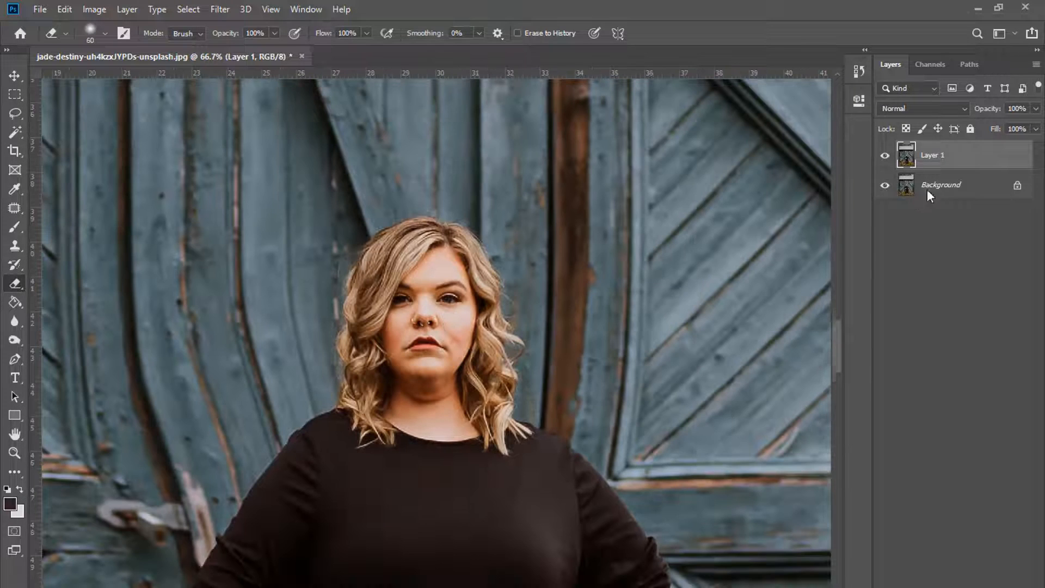
pyautogui.click(929, 185)
pyautogui.hotkey('ctrl', 'j')
pyautogui.click(947, 157)
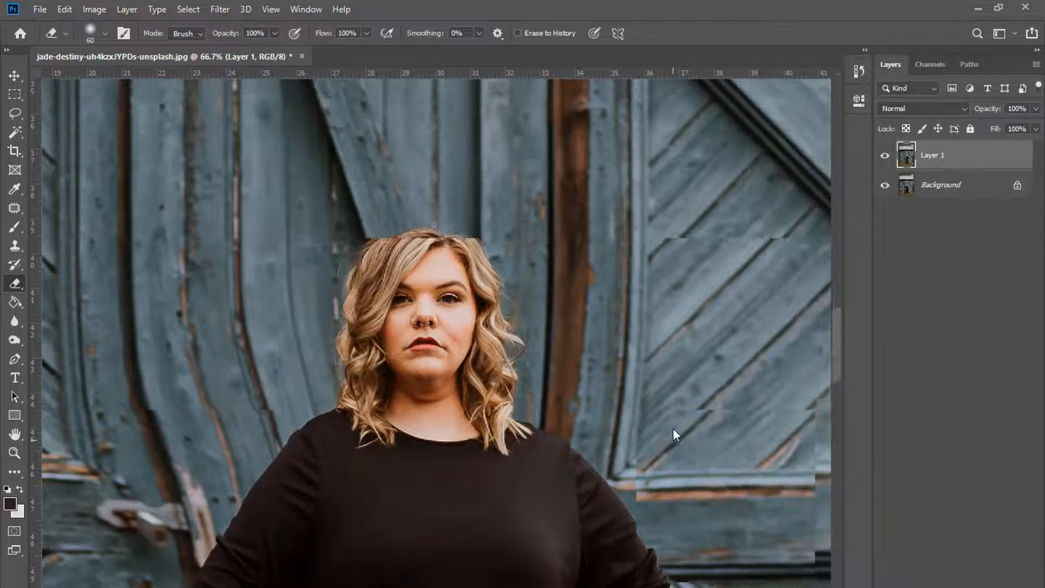
# Step: Resize the eraser and zoom in on the door beside the woman
pyautogui.hotkey('ctrl', '-')
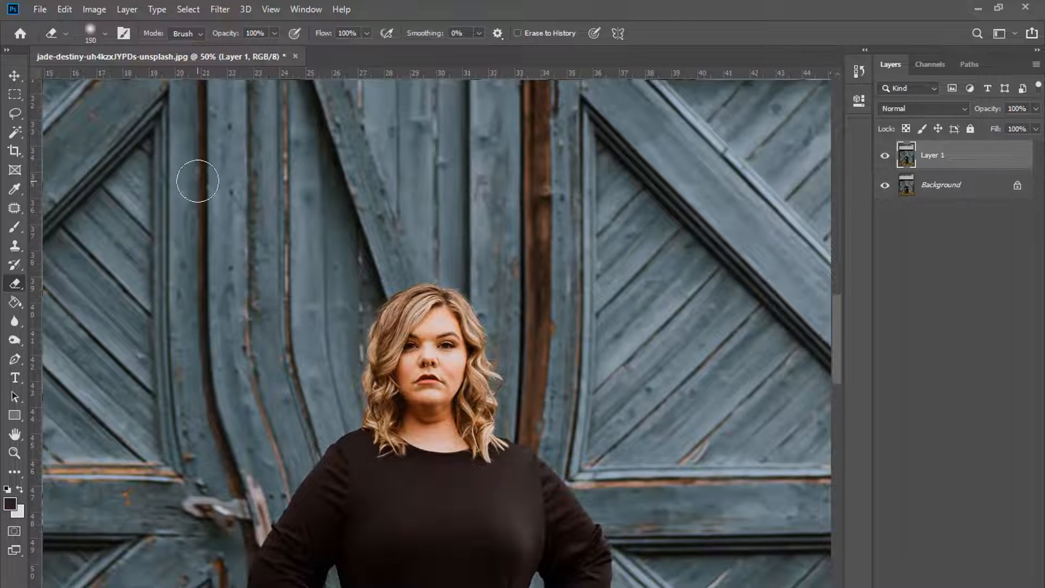
pyautogui.hotkey('ctrl', '-')
pyautogui.press(']')
pyautogui.press(']')
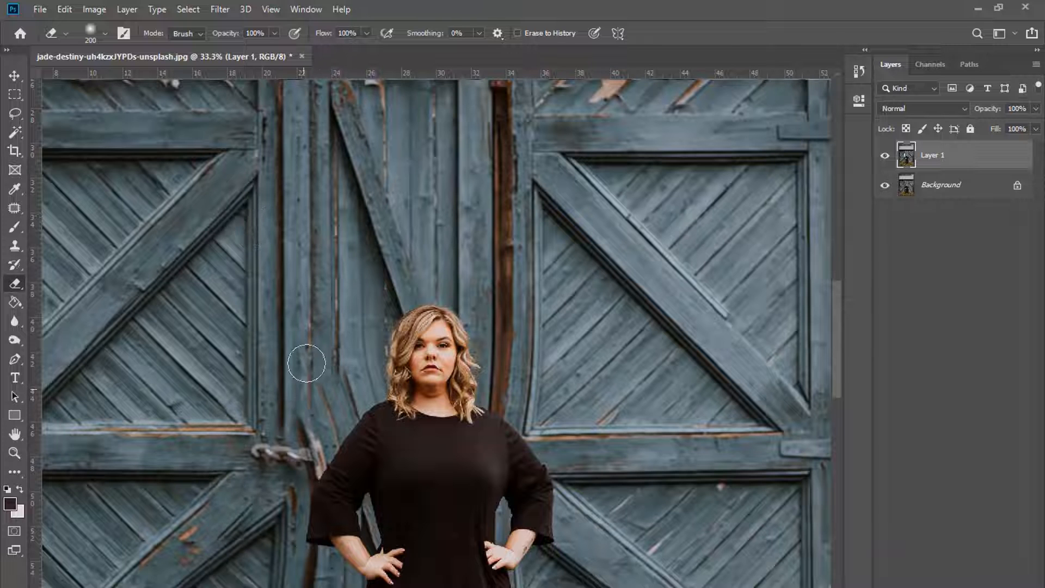
pyautogui.press(']')
pyautogui.press(']')
pyautogui.hotkey('ctrl', '-')
pyautogui.hotkey('ctrl', '-')
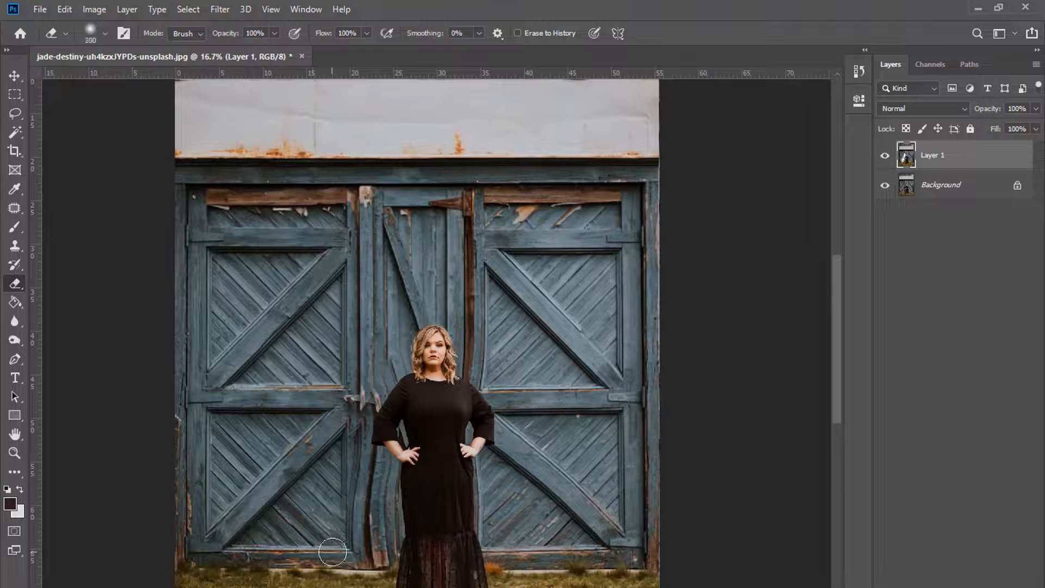
pyautogui.press('[')
pyautogui.press(']')
pyautogui.hotkey('ctrl', '+')
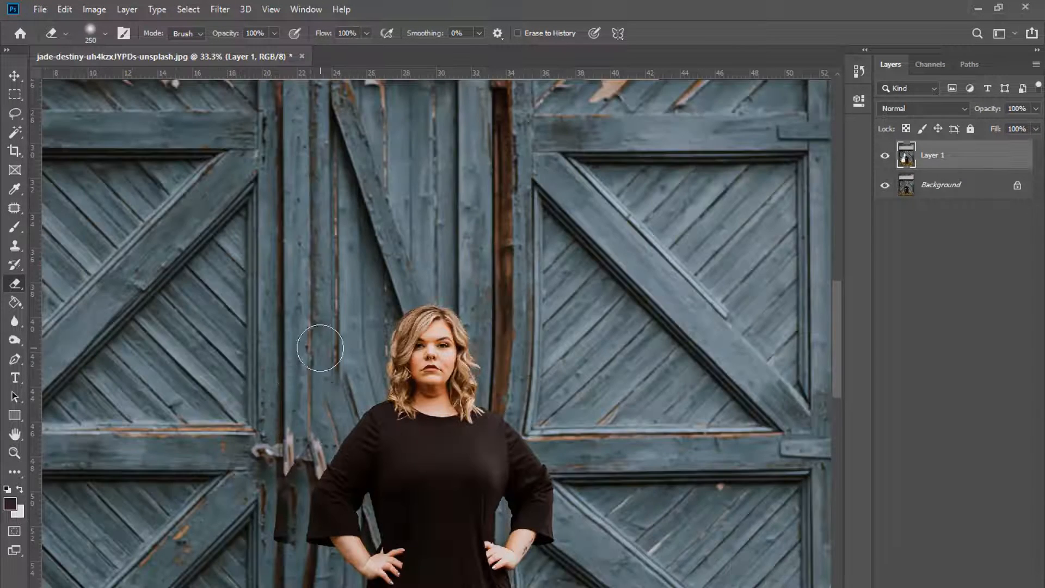
pyautogui.scroll(2, 219, 327)
pyautogui.hotkey('ctrl', '+')
# Step: With the Clone Stamp, paint cloned wood over the dark gap beside the lower dress
pyautogui.press('s')
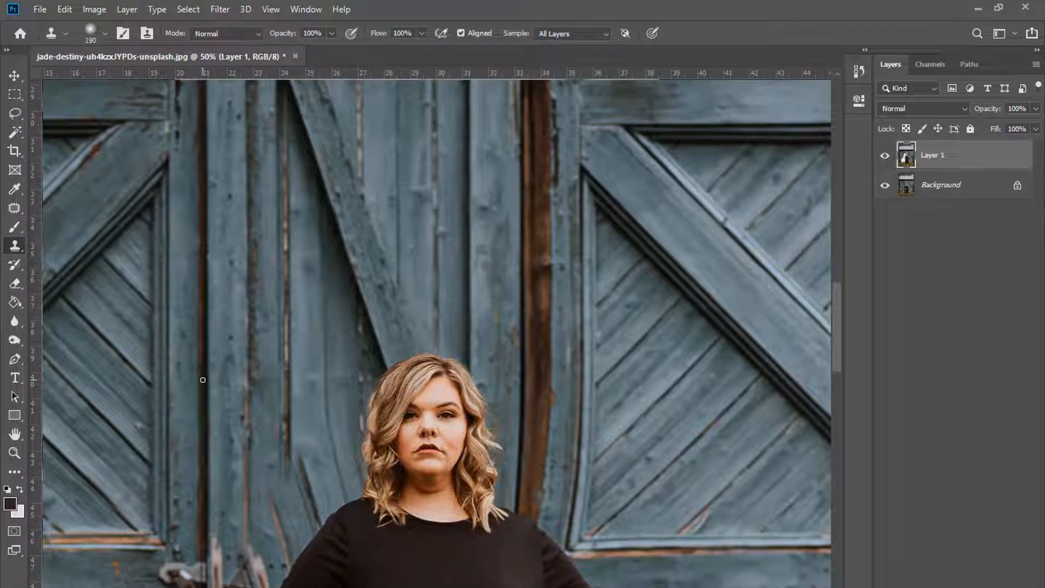
pyautogui.scroll(-5, 203, 378)
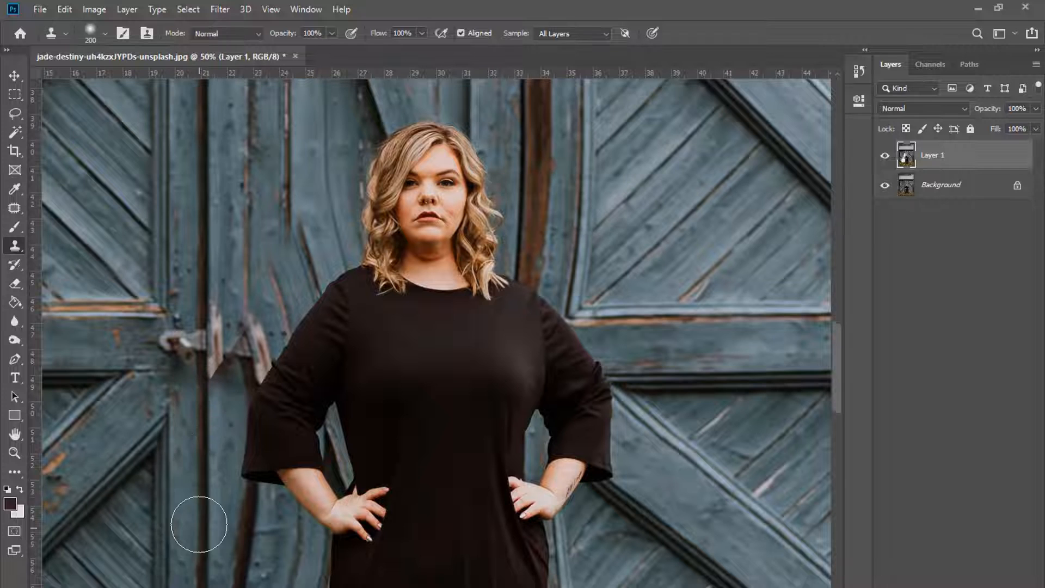
pyautogui.scroll(-4, 203, 401)
pyautogui.scroll(2, 301, 446)
pyautogui.hotkey('ctrl', '-')
pyautogui.scroll(2, 297, 430)
pyautogui.hotkey('ctrl', '+')
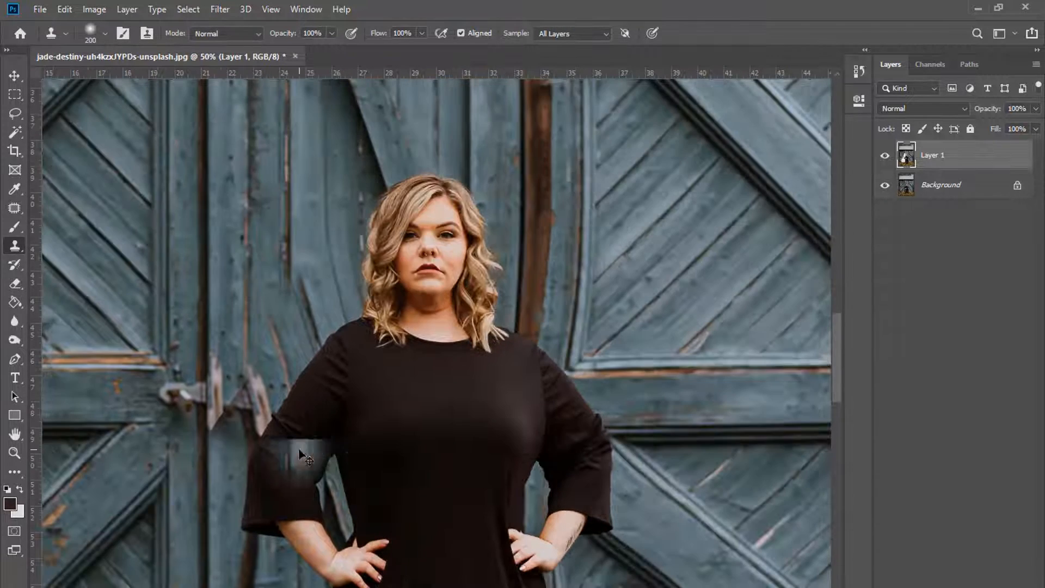
pyautogui.press('[')
pyautogui.press('[')
pyautogui.press('[')
pyautogui.press('[')
pyautogui.press('[')
pyautogui.scroll(-2, 243, 490)
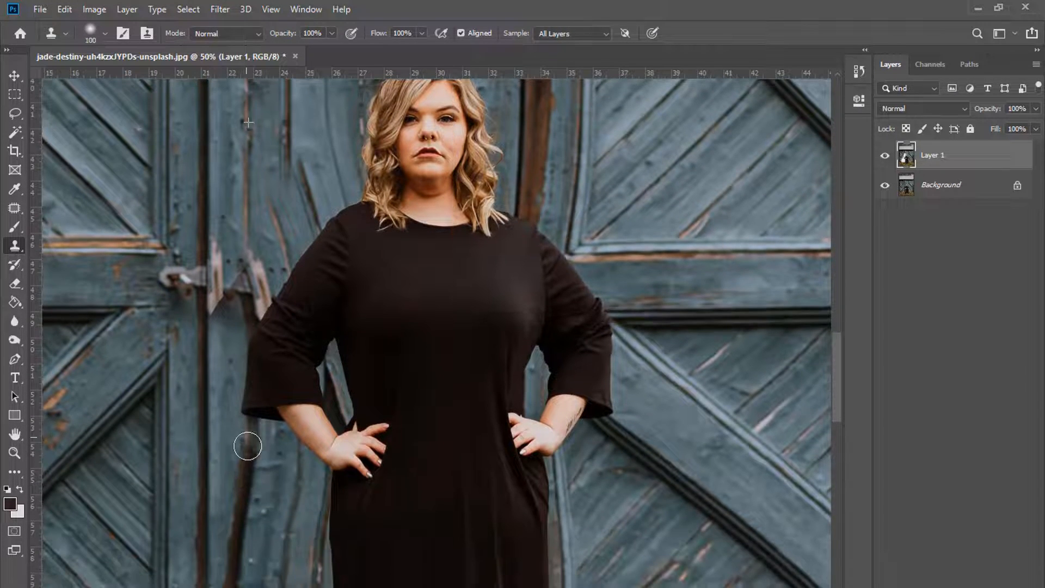
pyautogui.press(']')
pyautogui.scroll(-1, 240, 489)
pyautogui.scroll(-2, 241, 468)
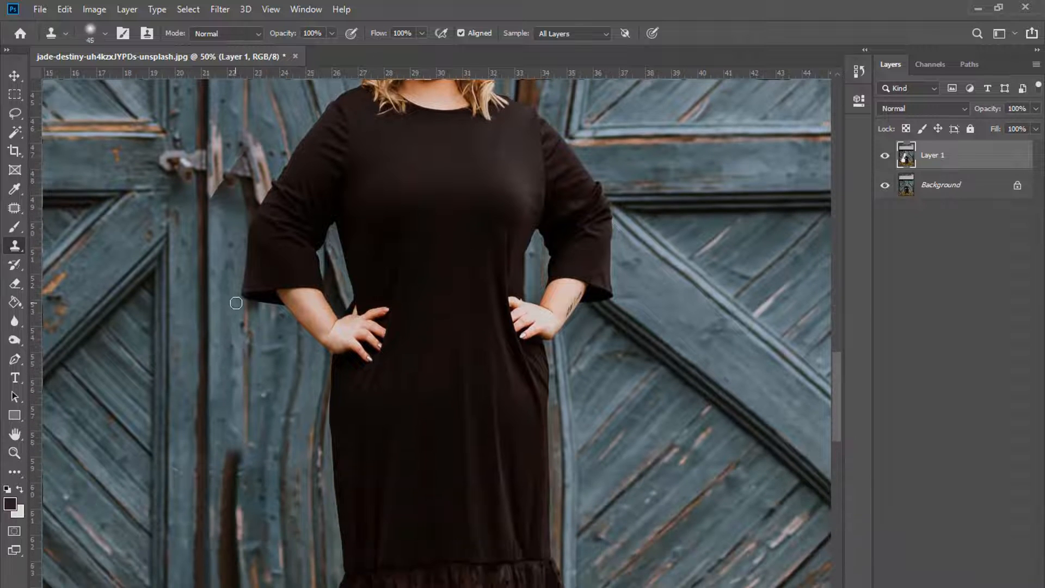
pyautogui.press(']')
pyautogui.press(']')
pyautogui.press(']')
pyautogui.press(']')
pyautogui.moveTo(237, 467); pyautogui.dragTo(249, 498)
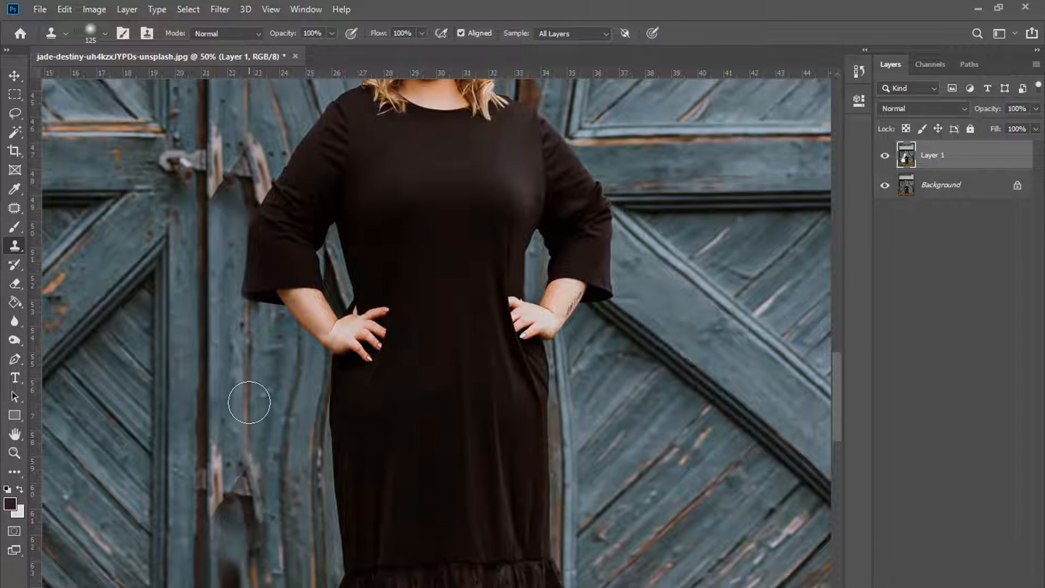
# Step: Clone wood over the door crack left of the dress with a smaller brush
pyautogui.press(']')
pyautogui.press(']')
pyautogui.scroll(6, 250, 401)
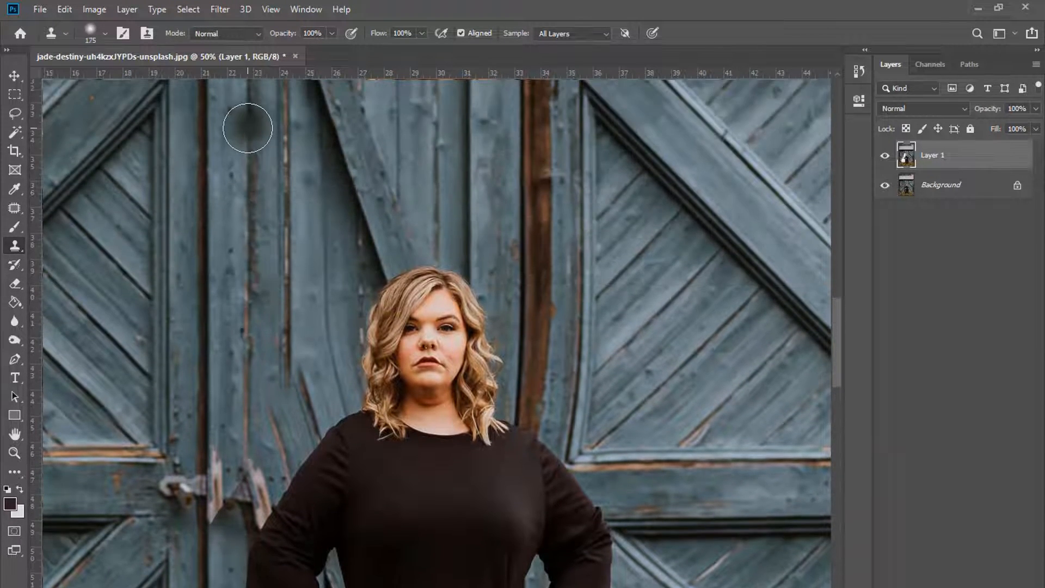
pyautogui.hotkey('ctrl', '-')
pyautogui.scroll(-5, 345, 252)
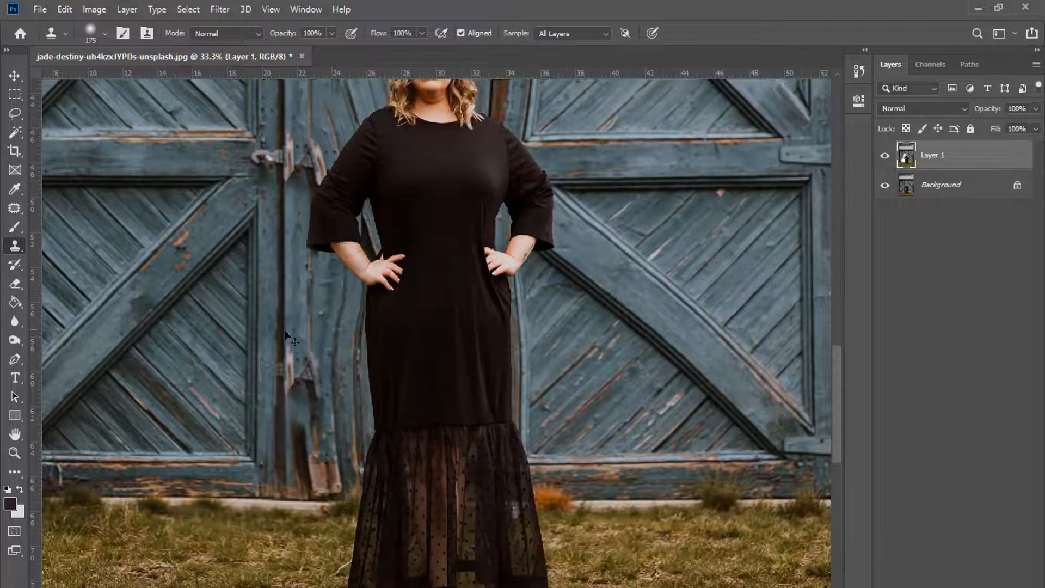
pyautogui.hotkey('ctrl', '+')
pyautogui.press('[')
pyautogui.moveTo(245, 322)
pyautogui.mouseDown()
pyautogui.moveTo(246, 413)
pyautogui.moveTo(231, 341)
pyautogui.moveTo(223, 439)
pyautogui.moveTo(220, 335)
pyautogui.moveTo(233, 504)
pyautogui.moveTo(278, 298)
pyautogui.moveTo(283, 484)
pyautogui.moveTo(284, 324)
pyautogui.moveTo(271, 255)
pyautogui.mouseUp()
pyautogui.press('[')
pyautogui.press('[')
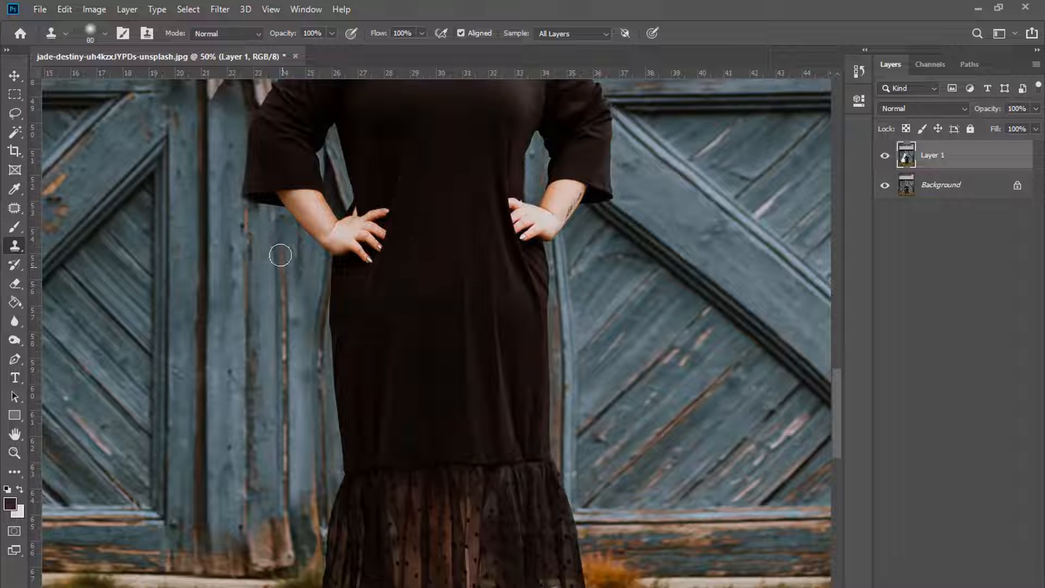
# Step: Undo the last stroke, then clone planks over the shadow strip and orange edge left of the hem
pyautogui.hotkey('ctrl', 'z')
pyautogui.press(']')
pyautogui.press(']')
pyautogui.press(']')
pyautogui.press(']')
pyautogui.press(']')
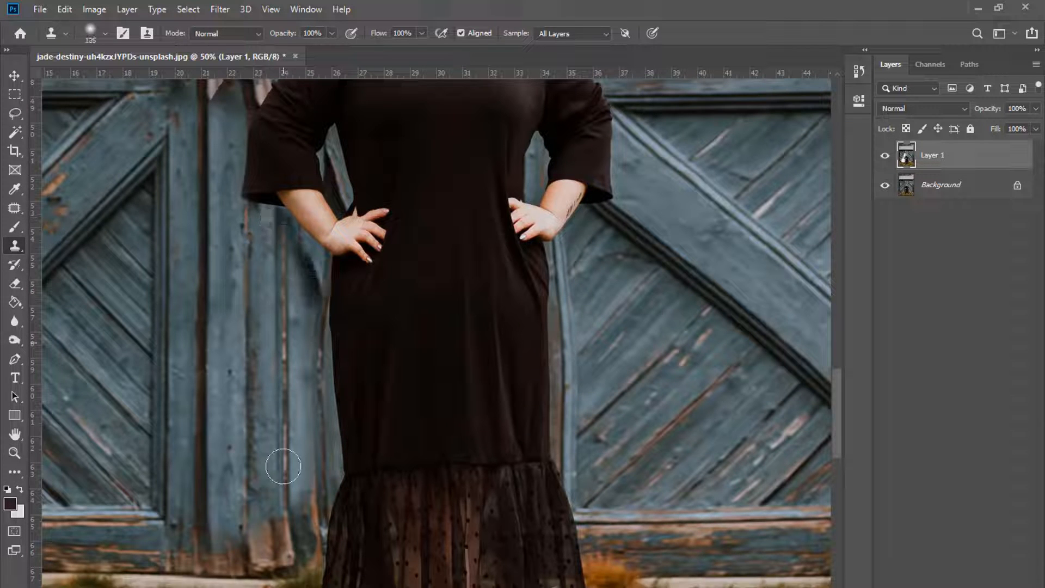
pyautogui.moveTo(282, 466); pyautogui.dragTo(296, 274)
pyautogui.moveTo(307, 363); pyautogui.dragTo(312, 322)
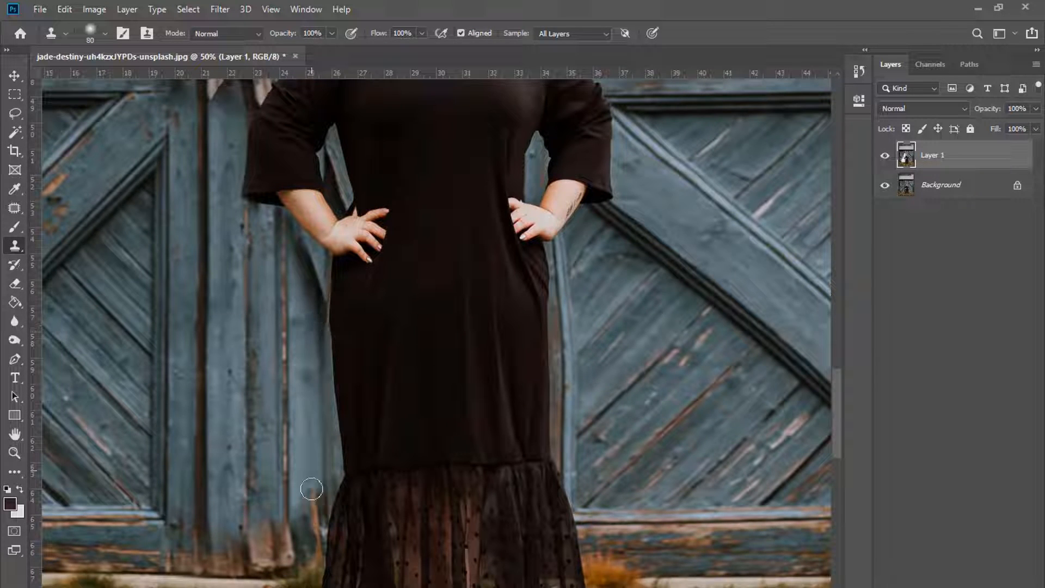
pyautogui.moveTo(311, 489); pyautogui.dragTo(281, 379)
pyautogui.moveTo(220, 506)
pyautogui.mouseDown()
pyautogui.moveTo(206, 424)
pyautogui.moveTo(218, 234)
pyautogui.mouseUp()
pyautogui.hotkey('ctrl', '-')
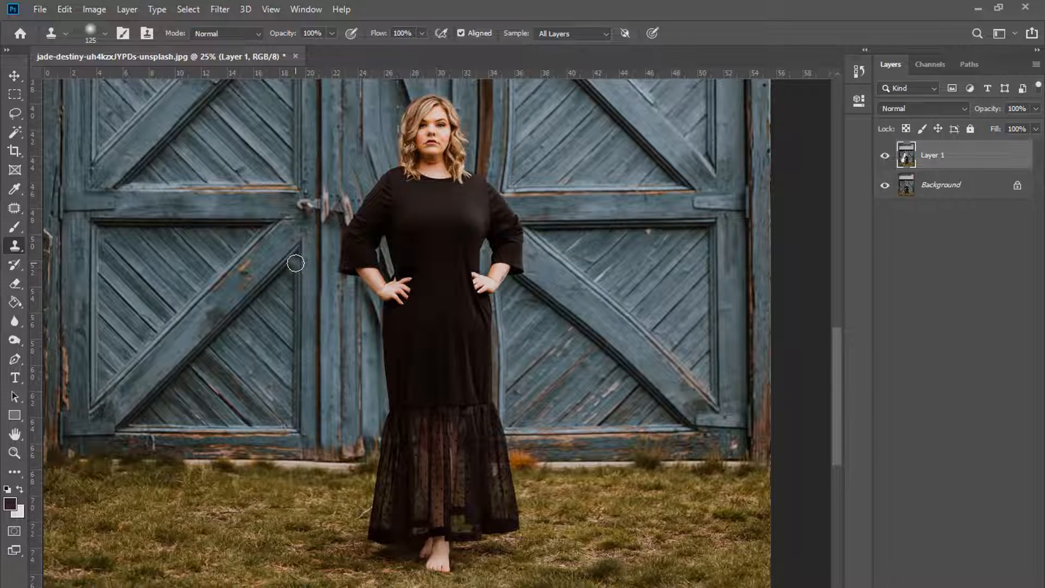
# Step: Zoom in twice on the left door with the Zoom tool and return to Clone Stamp
pyautogui.scroll(2, 295, 263)
pyautogui.press('z')
pyautogui.click(362, 351)
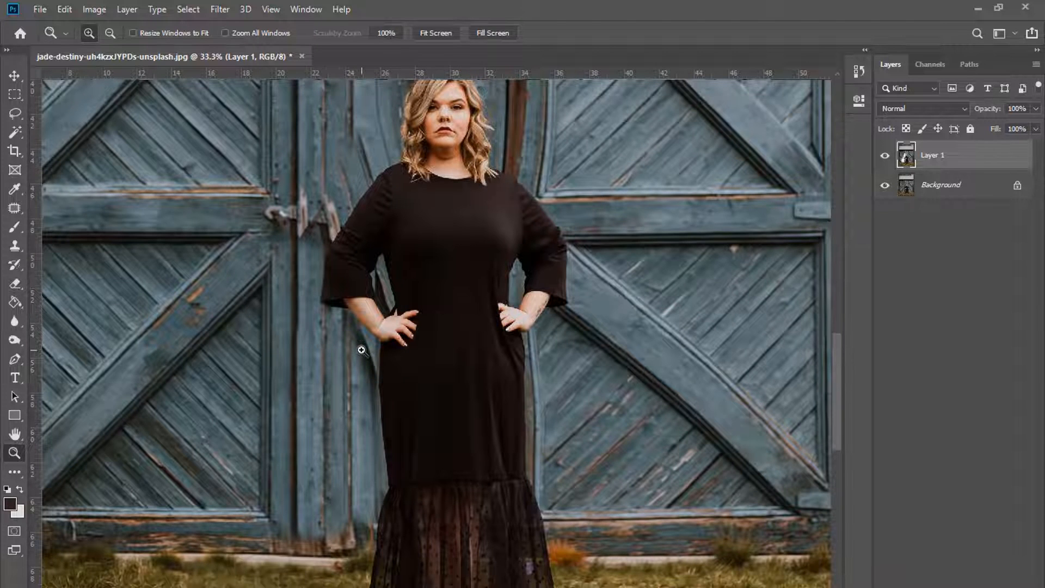
pyautogui.click(361, 351)
pyautogui.press('s')
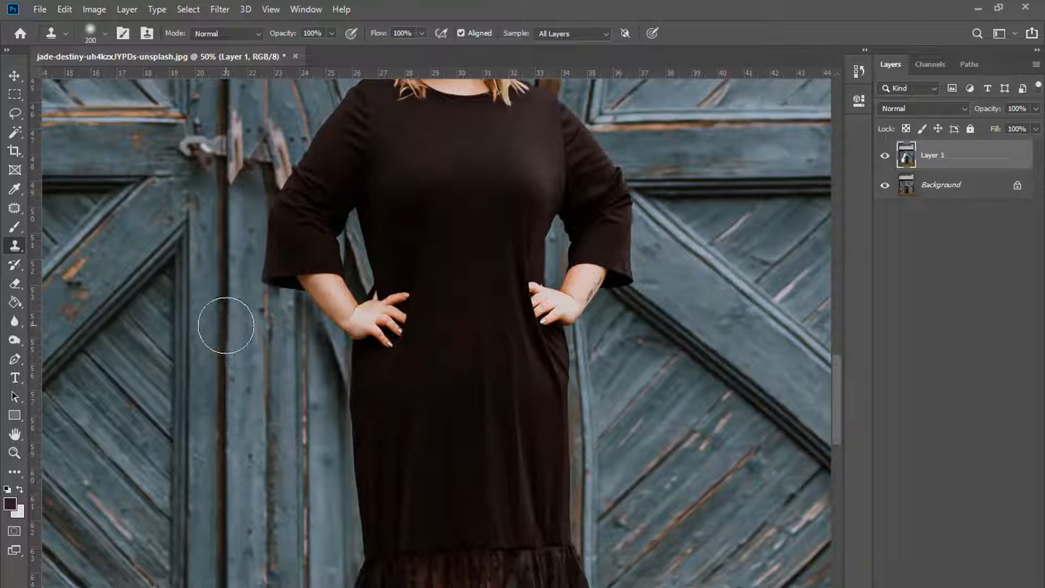
# Step: Clone straight planks over the warped wood beside the hair and left shoulder, then zoom out to review
pyautogui.scroll(4, 367, 414)
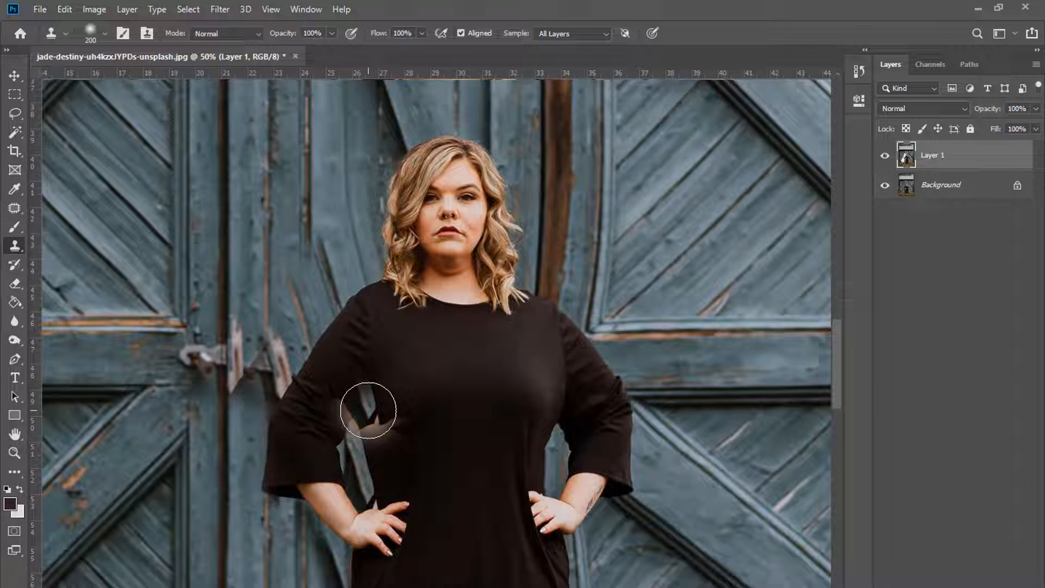
pyautogui.scroll(5, 365, 408)
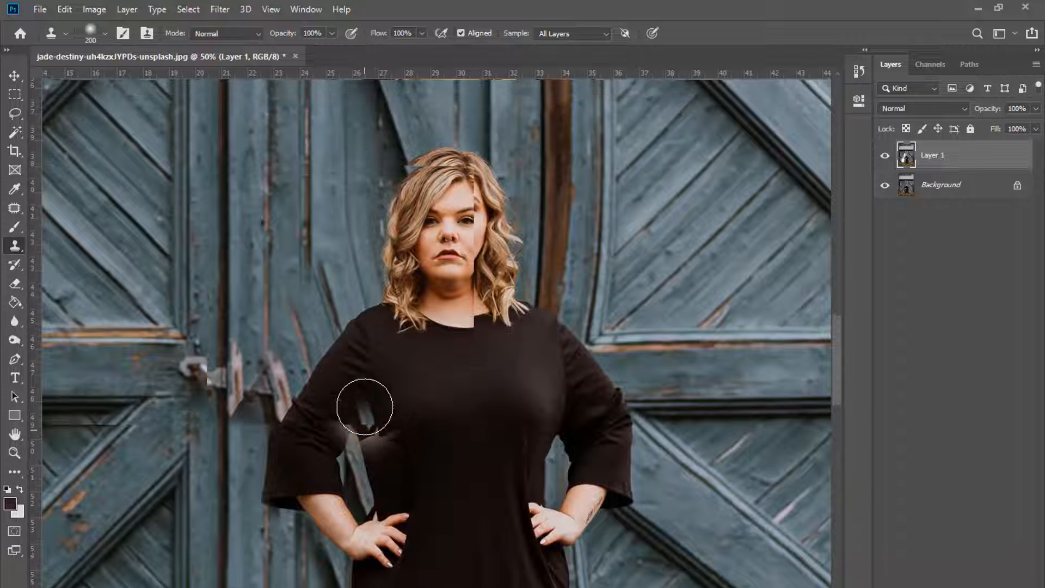
pyautogui.press('[')
pyautogui.press('[')
pyautogui.press('[')
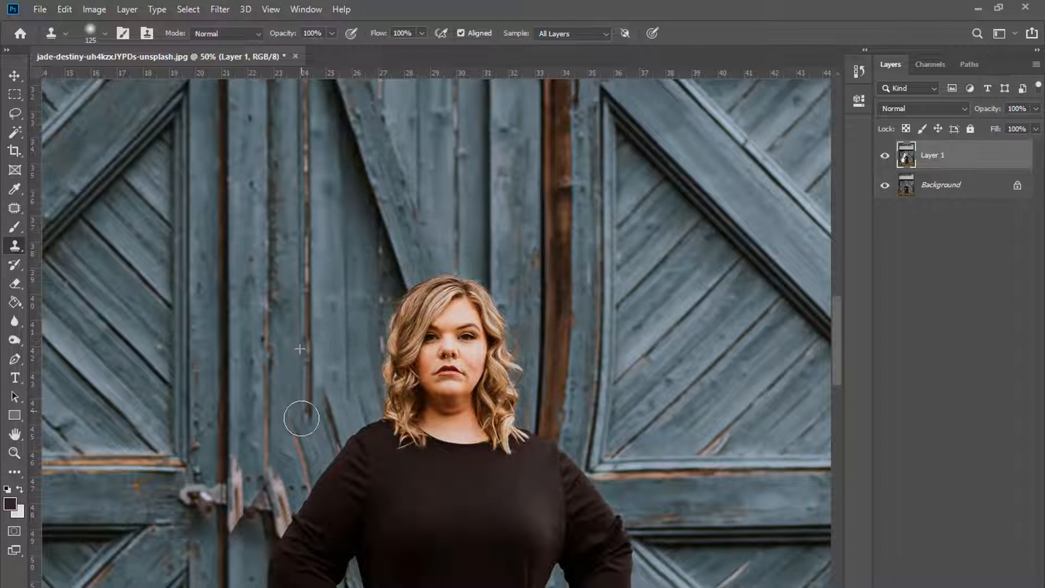
pyautogui.scroll(-2, 321, 305)
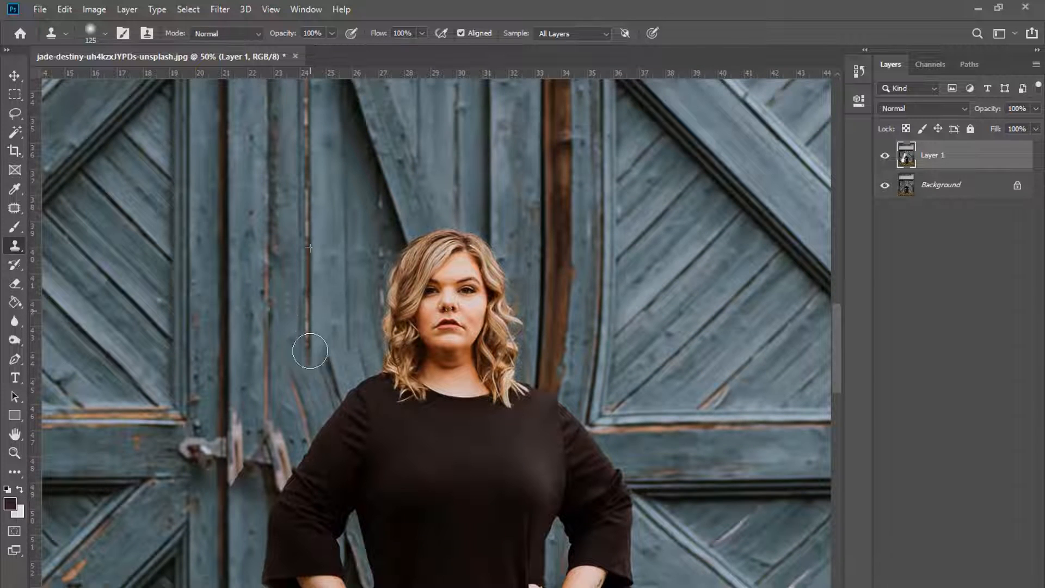
pyautogui.press('[')
pyautogui.press('[')
pyautogui.press('[')
pyautogui.scroll(-2, 327, 327)
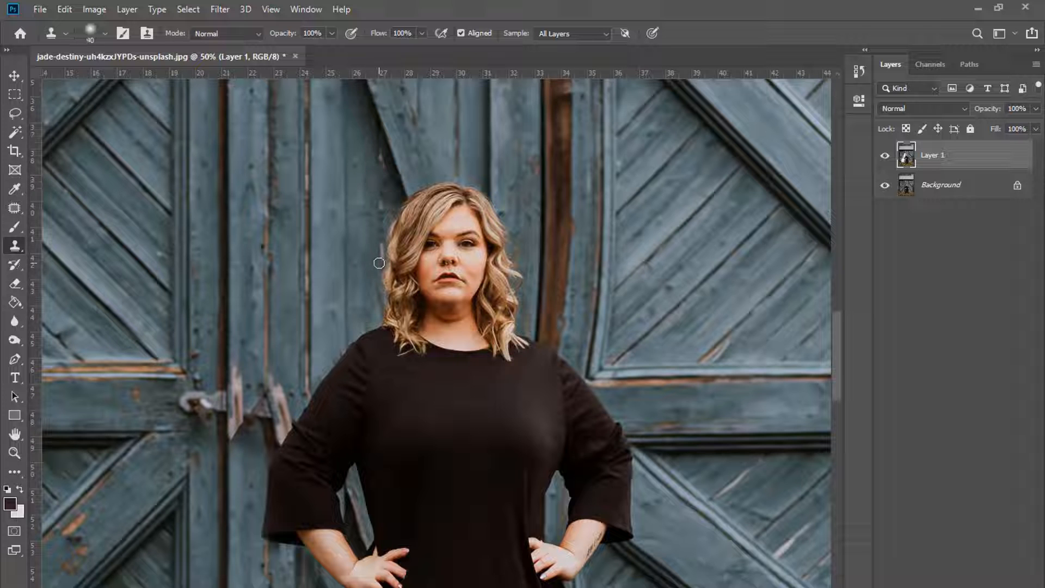
pyautogui.hotkey('ctrl', '-')
pyautogui.press(']')
pyautogui.press(']')
pyautogui.press(']')
pyautogui.press(']')
pyautogui.scroll(-3, 382, 301)
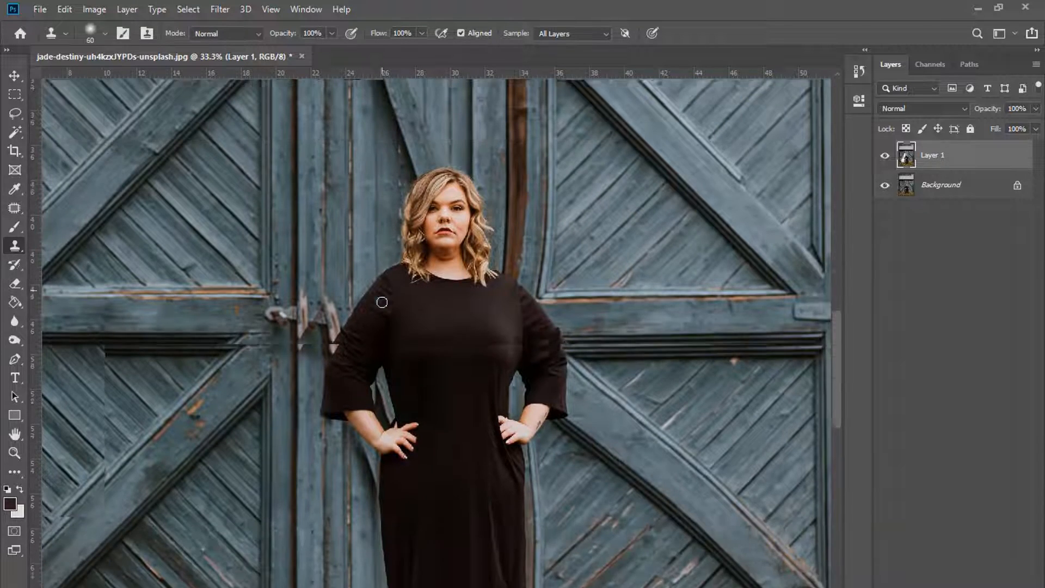
# Step: Zoom in on the waist and left arm and shrink the Clone Stamp brush for the gap
pyautogui.scroll(1, 383, 301)
pyautogui.scroll(1, 344, 175)
pyautogui.press(']')
pyautogui.press(']')
pyautogui.press(']')
pyautogui.press(']')
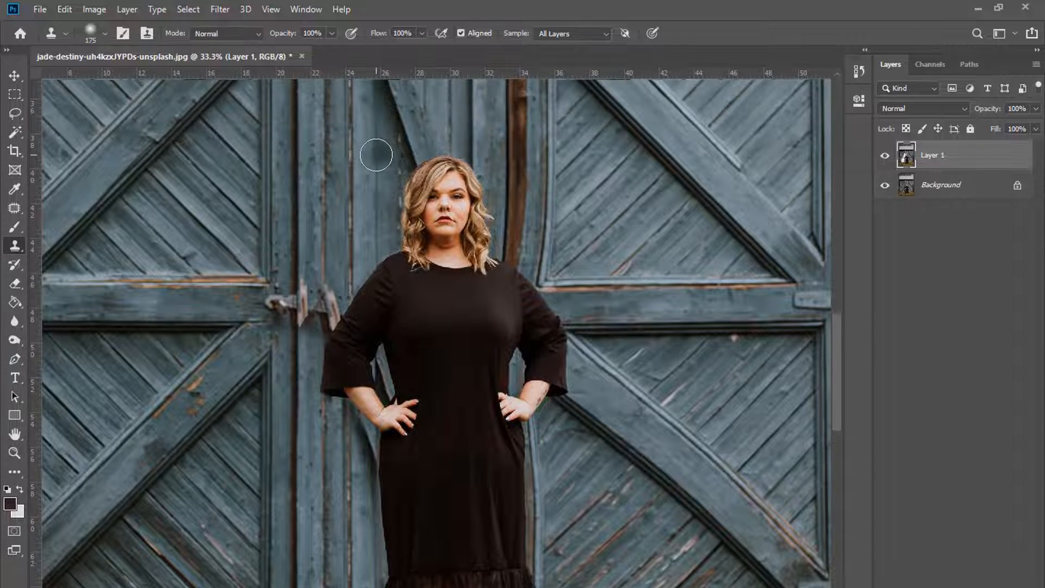
pyautogui.scroll(-2, 376, 163)
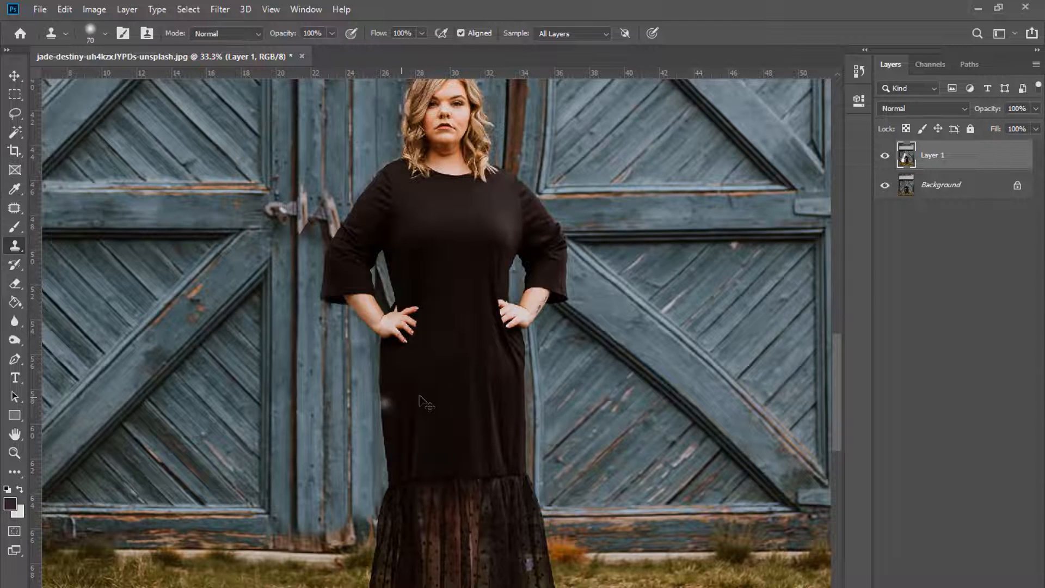
pyautogui.hotkey('ctrl', '-')
pyautogui.scroll(-1, 242, 420)
pyautogui.press('[')
pyautogui.press('[')
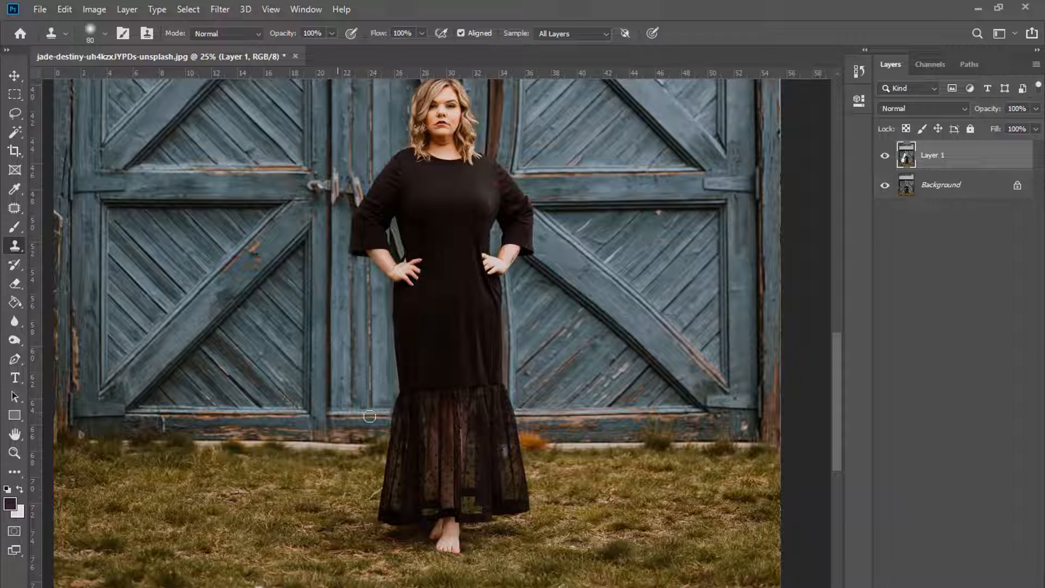
pyautogui.scroll(3, 556, 395)
pyautogui.scroll(-1, 563, 399)
pyautogui.hotkey('ctrl', '+')
pyautogui.press(']')
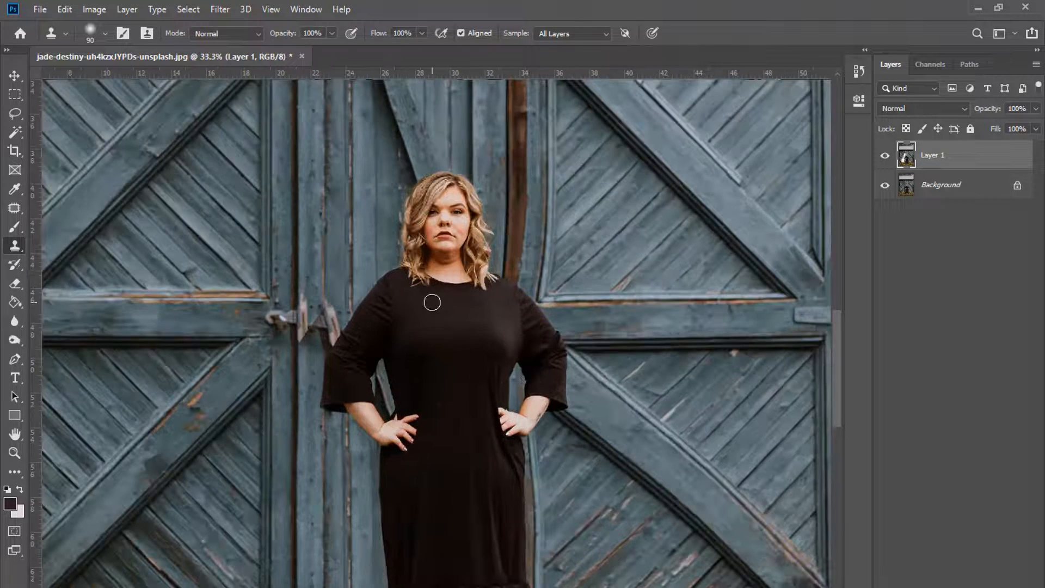
pyautogui.hotkey('ctrl', '+')
pyautogui.press('[')
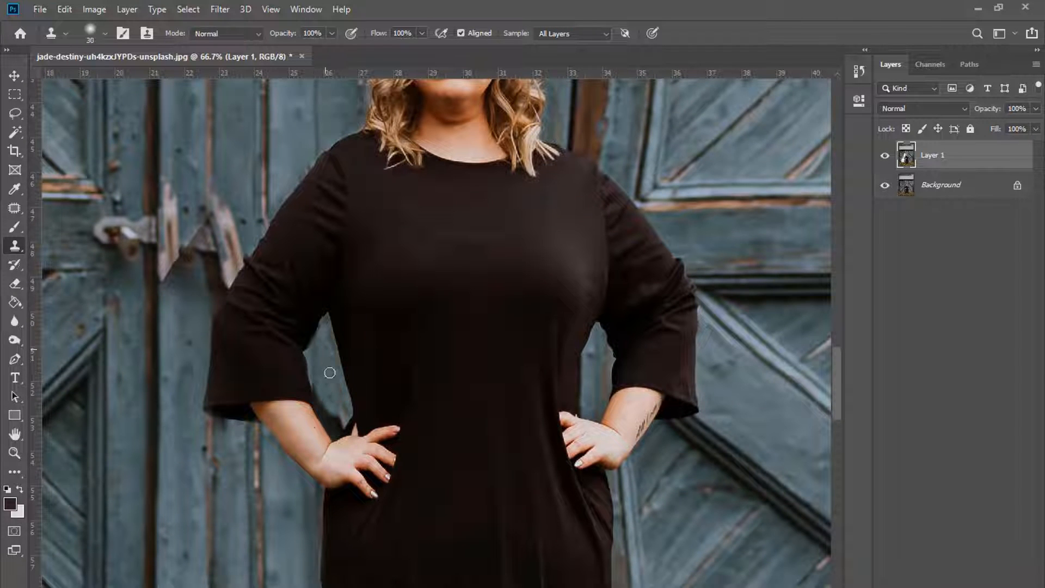
pyautogui.hotkey('ctrl', '+')
pyautogui.press('[')
pyautogui.press('[')
pyautogui.press('[')
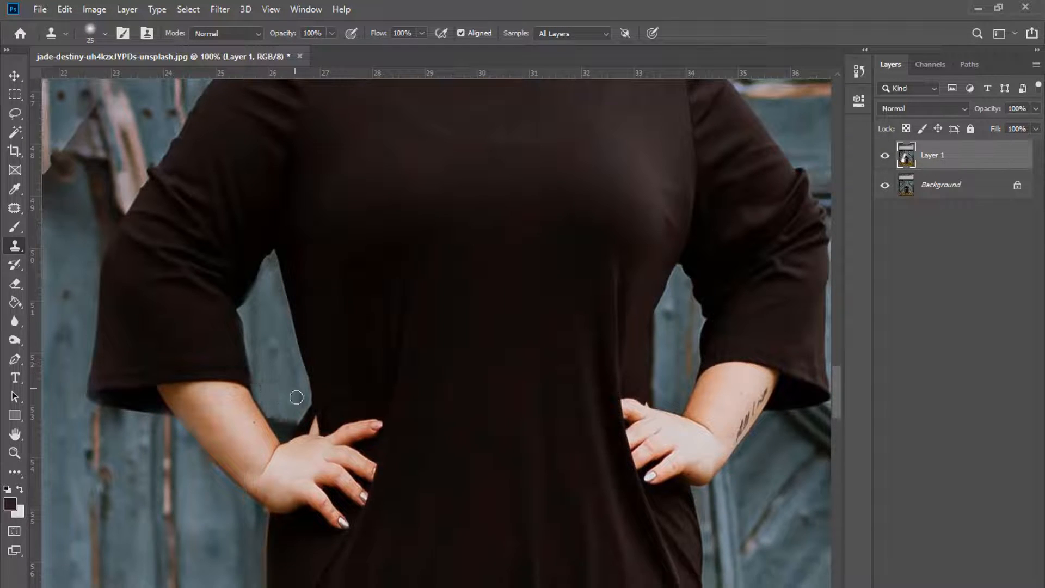
# Step: Lower the brush hardness and shrink it to a fine tip at the gap by the wrist
pyautogui.rightClick(288, 347)
pyautogui.click(381, 420)
pyautogui.press('Return')
pyautogui.hotkey('ctrl', '+')
pyautogui.scroll(-2, 423, 417)
pyautogui.hscroll(-5, 422, 417)
pyautogui.press('[')
pyautogui.press('[')
pyautogui.press('[')
pyautogui.press('[')
pyautogui.press('[')
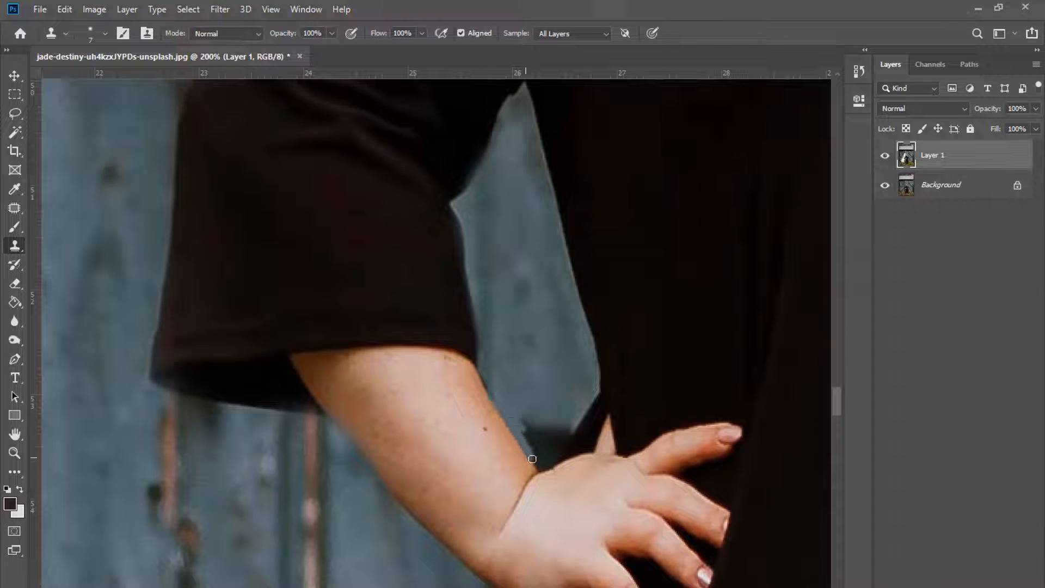
# Step: Sample nearby door texture and paint it over the dark gap beside the wrist
pyautogui.keyDown('alt'); pyautogui.click(523, 412); pyautogui.keyUp('alt')
pyautogui.press(']')
pyautogui.press(']')
pyautogui.press(']')
pyautogui.moveTo(536, 435); pyautogui.dragTo(557, 415)
pyautogui.hotkey('ctrl', '-')
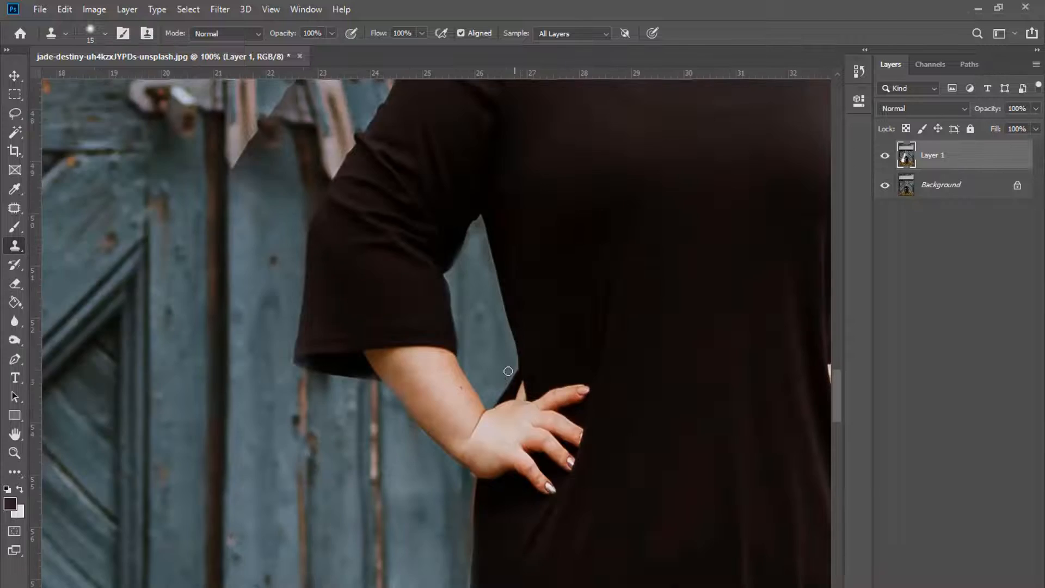
pyautogui.press(']')
pyautogui.press(']')
pyautogui.hotkey('ctrl', '-')
pyautogui.hotkey('ctrl', '-')
pyautogui.hotkey('ctrl', '-')
pyautogui.hotkey('ctrl', '-')
pyautogui.scroll(1, 158, 359)
pyautogui.scroll(1, 158, 359)
pyautogui.press('e')
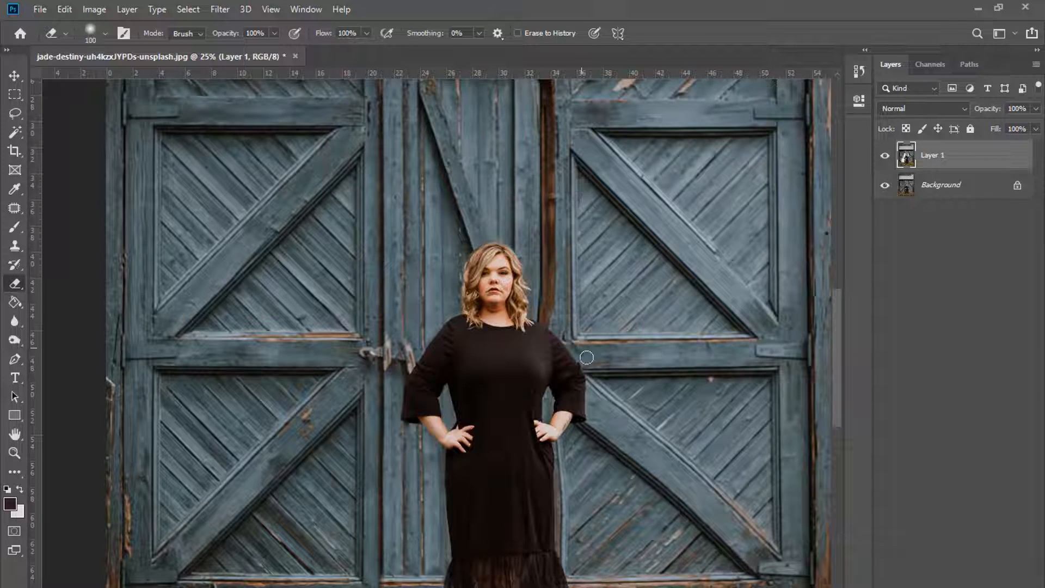
# Step: Erase a strip of the retouched layer beside the dress, then undo the erasure
pyautogui.press(']')
pyautogui.press(']')
pyautogui.moveTo(603, 418)
pyautogui.mouseDown()
pyautogui.moveTo(651, 492)
pyautogui.moveTo(613, 380)
pyautogui.mouseUp()
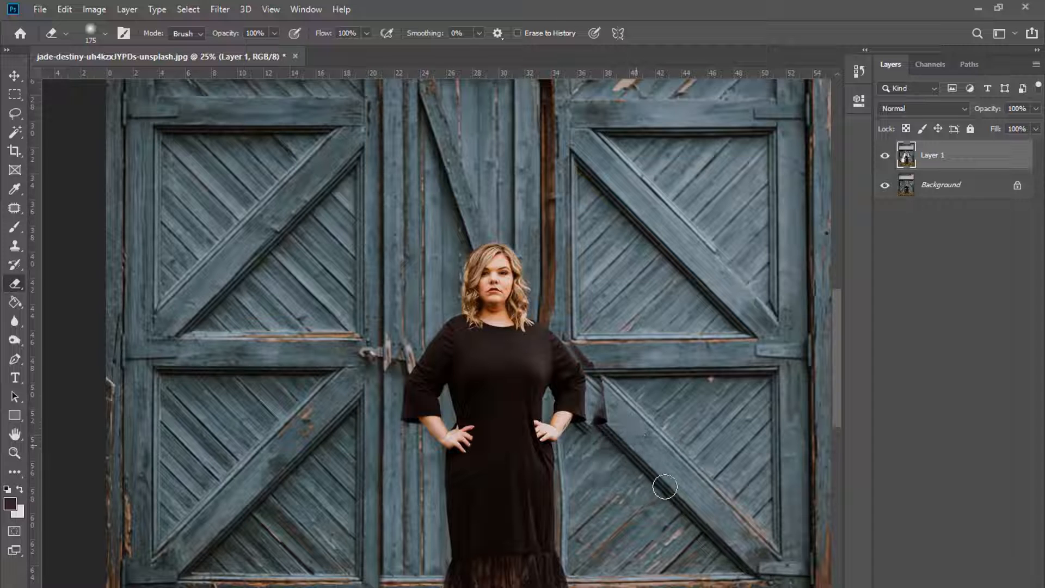
pyautogui.scroll(-1, 665, 486)
pyautogui.press(']')
pyautogui.press(']')
pyautogui.hotkey('ctrl', '+')
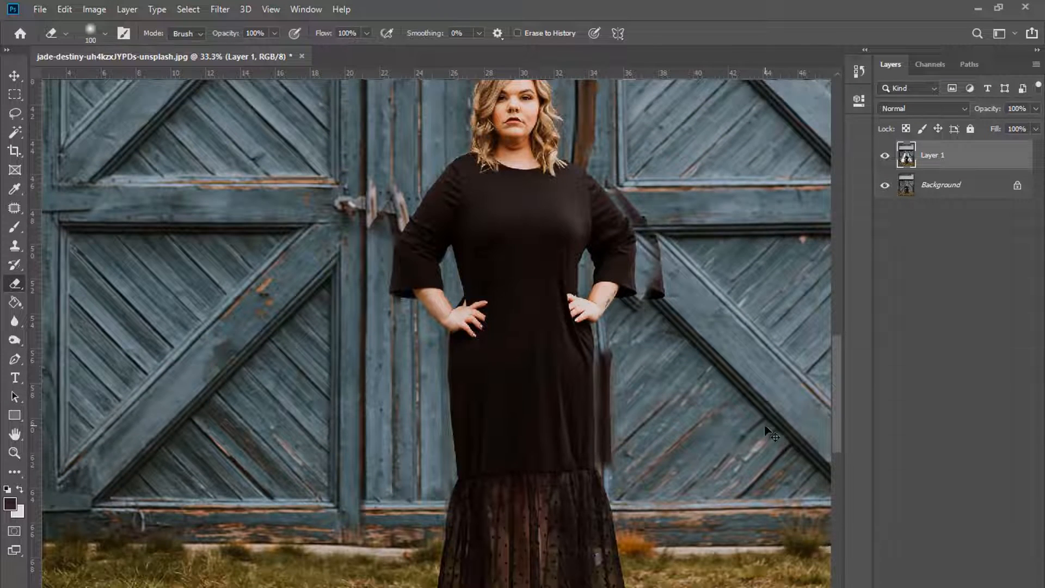
pyautogui.scroll(2, 764, 425)
pyautogui.hotkey('ctrl', 'z')
pyautogui.scroll(2, 721, 393)
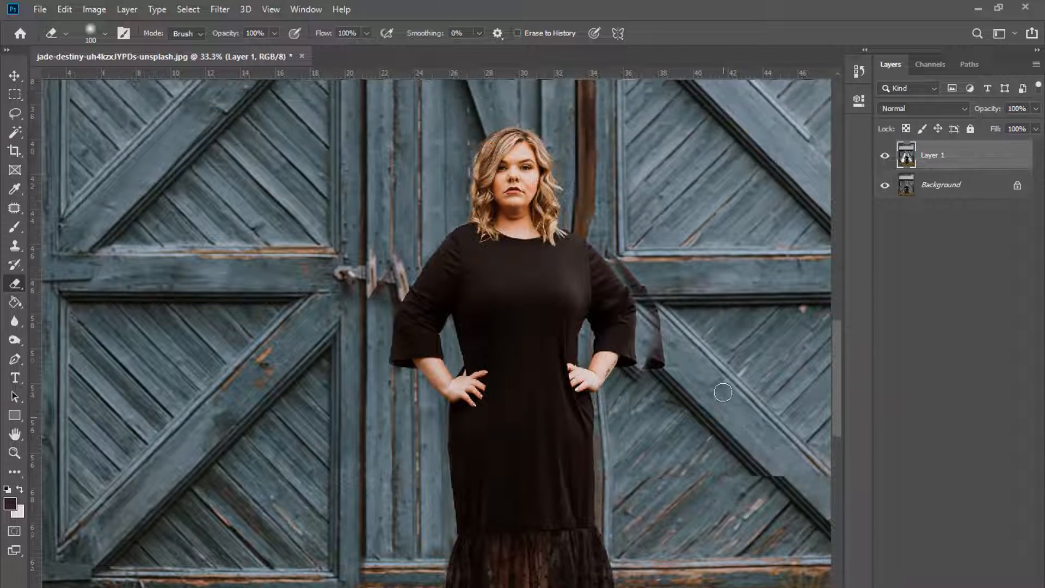
# Step: Return to the Clone Stamp and try covering the dark flap by the right sleeve, undoing the smear
pyautogui.hotkey('ctrl', '+')
pyautogui.moveTo(599, 419); pyautogui.dragTo(366, 430)
pyautogui.press('s')
pyautogui.press(']')
pyautogui.press(']')
pyautogui.press(']')
pyautogui.press(']')
pyautogui.press(']')
pyautogui.press(']')
pyautogui.press(']')
pyautogui.press(']')
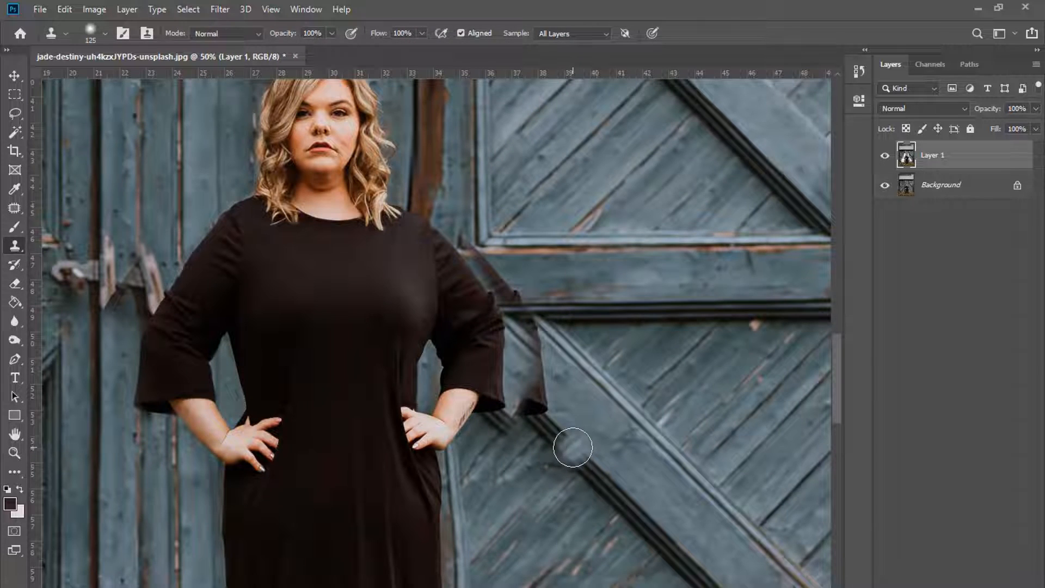
pyautogui.moveTo(532, 403)
pyautogui.mouseDown()
pyautogui.moveTo(527, 368)
pyautogui.moveTo(511, 394)
pyautogui.moveTo(487, 387)
pyautogui.moveTo(530, 365)
pyautogui.moveTo(483, 343)
pyautogui.moveTo(485, 409)
pyautogui.mouseUp()
pyautogui.hotkey('ctrl', 'z')
# Step: Clone door texture over the warped shadow beside the right sleeve
pyautogui.hotkey('ctrl', '+')
pyautogui.press('[')
pyautogui.press('[')
pyautogui.press('[')
pyautogui.press('[')
pyautogui.press('[')
pyautogui.press('[')
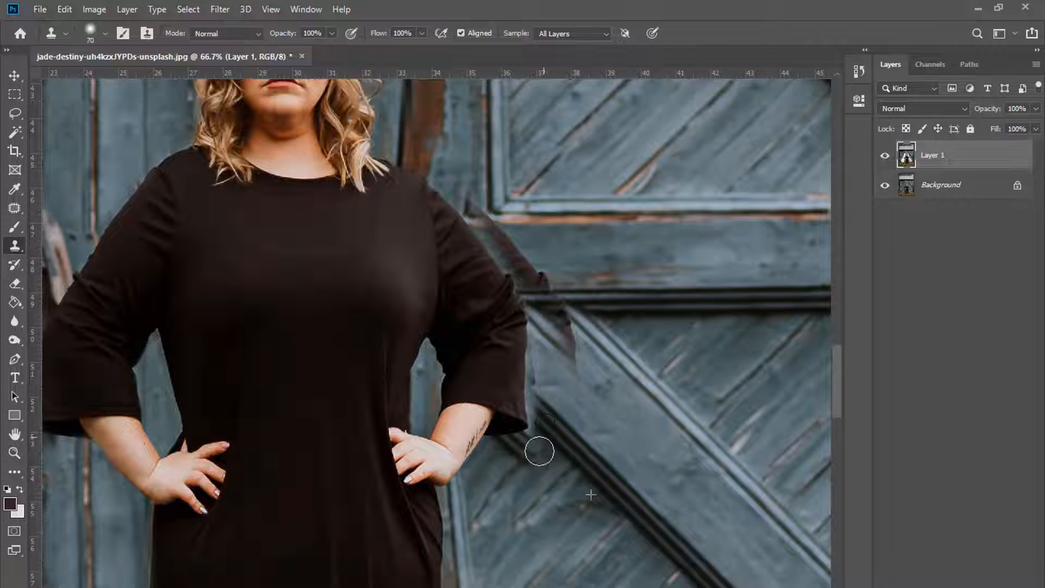
pyautogui.hotkey('ctrl', '+')
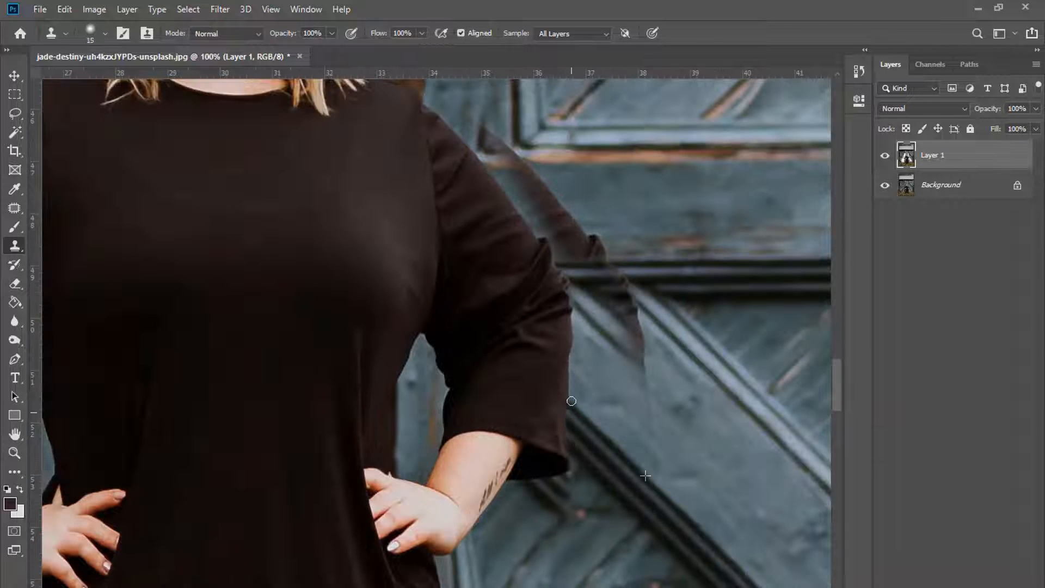
pyautogui.press(']')
pyautogui.press(']')
pyautogui.press(']')
pyautogui.press(']')
pyautogui.press(']')
pyautogui.press(']')
pyautogui.press(']')
pyautogui.press(']')
pyautogui.press(']')
pyautogui.hotkey('ctrl', '-')
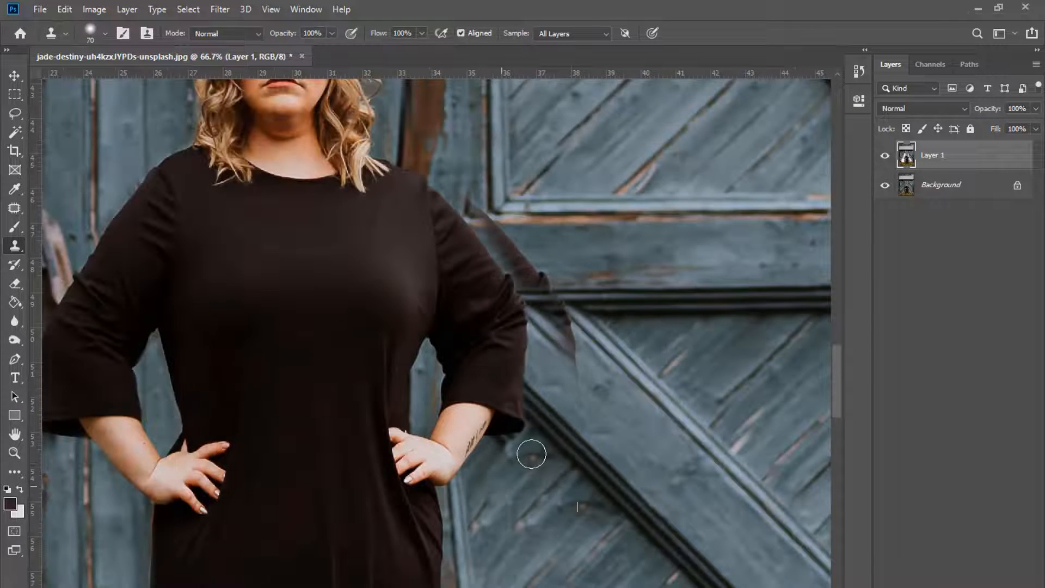
pyautogui.moveTo(569, 505)
pyautogui.mouseDown()
pyautogui.moveTo(580, 516)
pyautogui.moveTo(525, 531)
pyautogui.mouseUp()
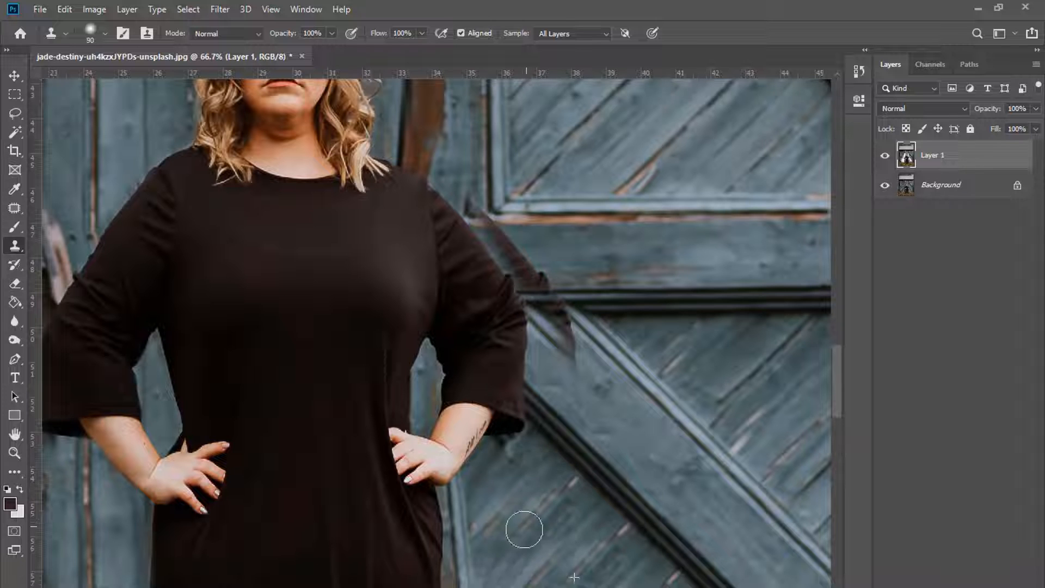
pyautogui.scroll(1, 638, 423)
pyautogui.press('[')
pyautogui.press('[')
pyautogui.moveTo(562, 380)
pyautogui.mouseDown()
pyautogui.moveTo(583, 418)
pyautogui.moveTo(555, 361)
pyautogui.mouseUp()
pyautogui.scroll(1, 550, 502)
pyautogui.hscroll(3, 547, 536)
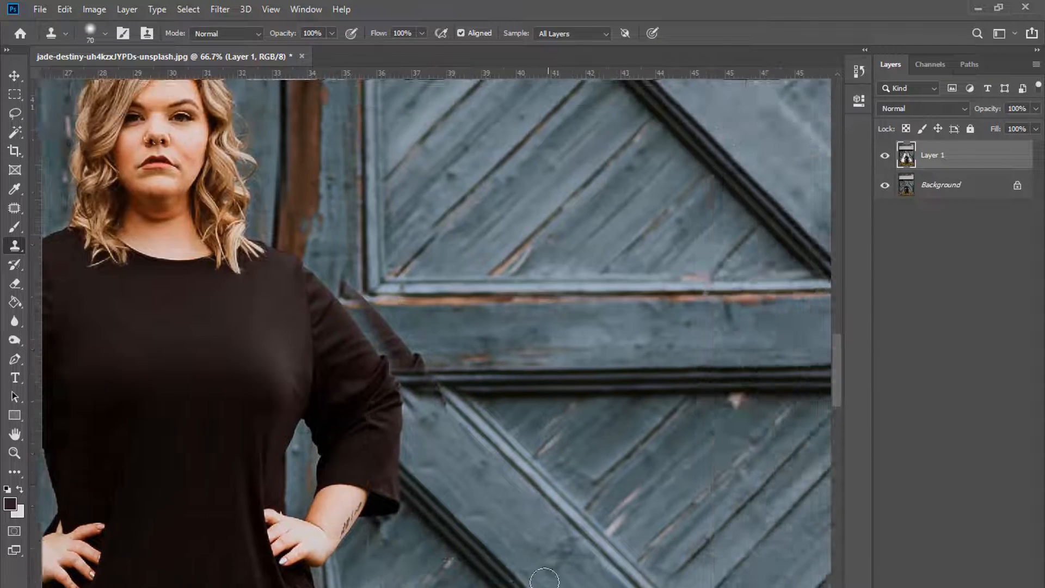
# Step: Sample the door trim and clone it over the sleeve's shadow tip and along the plank edge
pyautogui.hotkey('ctrl', '+')
pyautogui.press('[')
pyautogui.click(408, 439)
pyautogui.keyDown('alt'); pyautogui.click(506, 488); pyautogui.keyUp('alt')
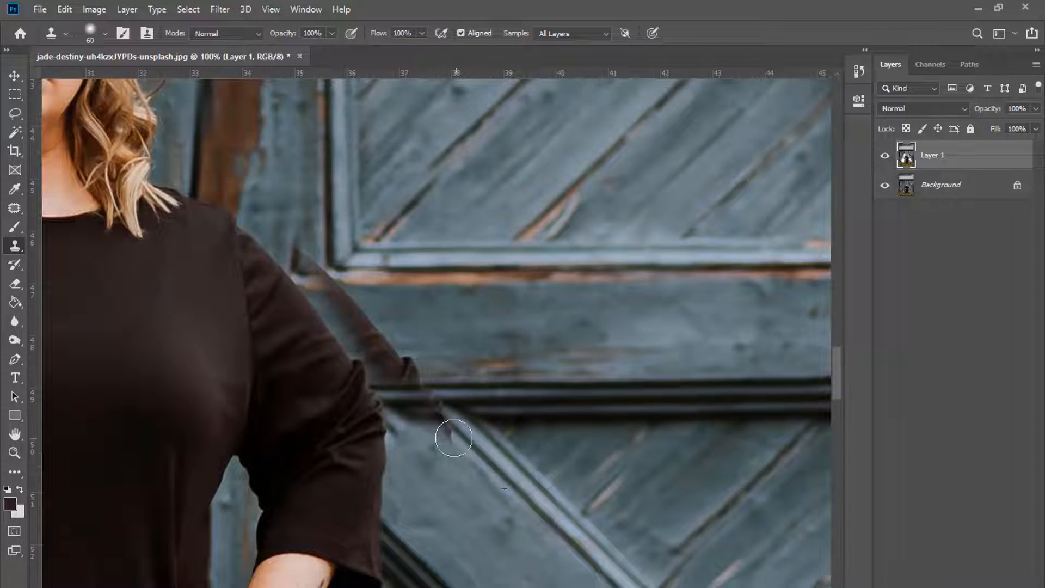
pyautogui.click(456, 437)
pyautogui.press('[')
pyautogui.press('[')
pyautogui.press('[')
pyautogui.press('[')
pyautogui.moveTo(434, 423)
pyautogui.mouseDown()
pyautogui.moveTo(408, 423)
pyautogui.moveTo(419, 424)
pyautogui.moveTo(402, 440)
pyautogui.moveTo(395, 426)
pyautogui.moveTo(433, 414)
pyautogui.mouseUp()
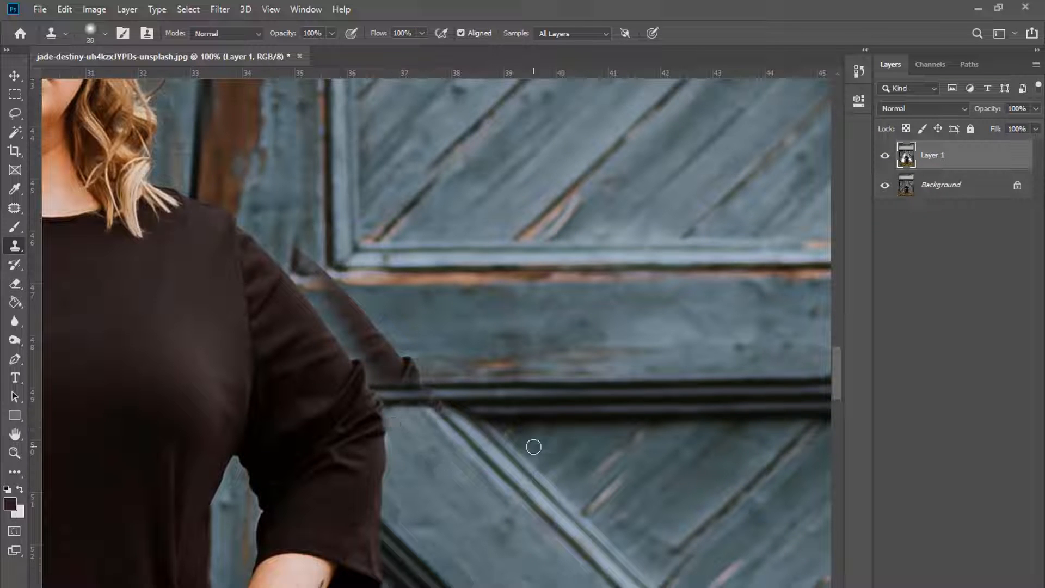
pyautogui.press(']')
pyautogui.press(']')
pyautogui.press(']')
pyautogui.press(']')
pyautogui.press(']')
pyautogui.moveTo(539, 416); pyautogui.dragTo(509, 418)
pyautogui.hotkey('ctrl', 'z')
pyautogui.press('[')
pyautogui.press('[')
pyautogui.press('[')
pyautogui.press('[')
pyautogui.press('[')
# Step: Sample the dark beam and clone it over the light trim tip beside the sleeve
pyautogui.press(']')
pyautogui.keyDown('alt'); pyautogui.click(556, 401); pyautogui.keyUp('alt')
pyautogui.moveTo(420, 401)
pyautogui.mouseDown()
pyautogui.moveTo(434, 402)
pyautogui.moveTo(370, 359)
pyautogui.moveTo(316, 233)
pyautogui.mouseUp()
pyautogui.keyDown('alt'); pyautogui.click(509, 376); pyautogui.keyUp('alt')
pyautogui.press('[')
pyautogui.press('[')
pyautogui.scroll(2, 315, 233)
pyautogui.press(']')
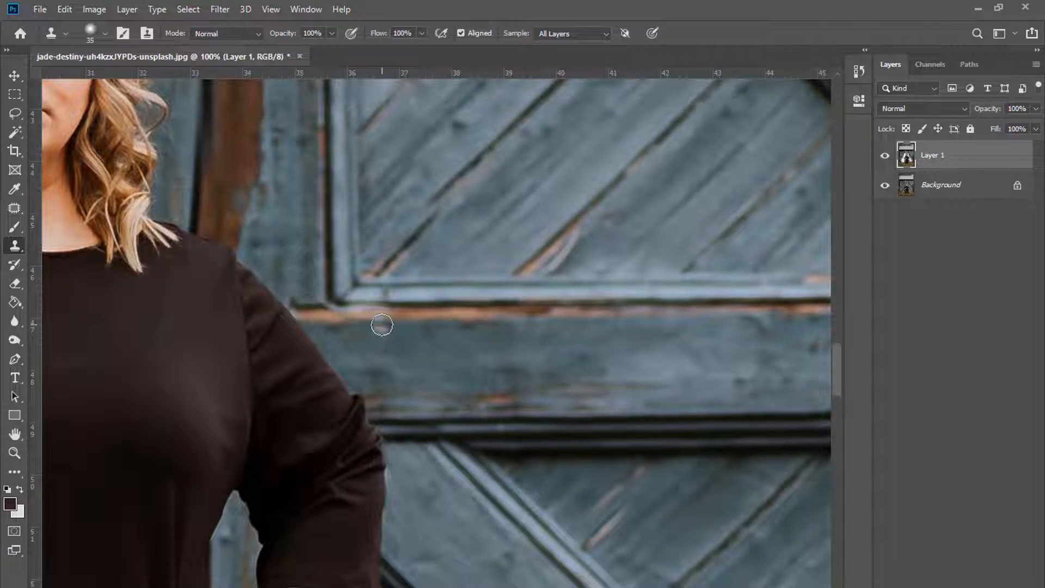
pyautogui.hotkey('ctrl', '0')
pyautogui.hotkey('ctrl', '+')
pyautogui.hotkey('ctrl', '+')
pyautogui.hotkey('ctrl', '+')
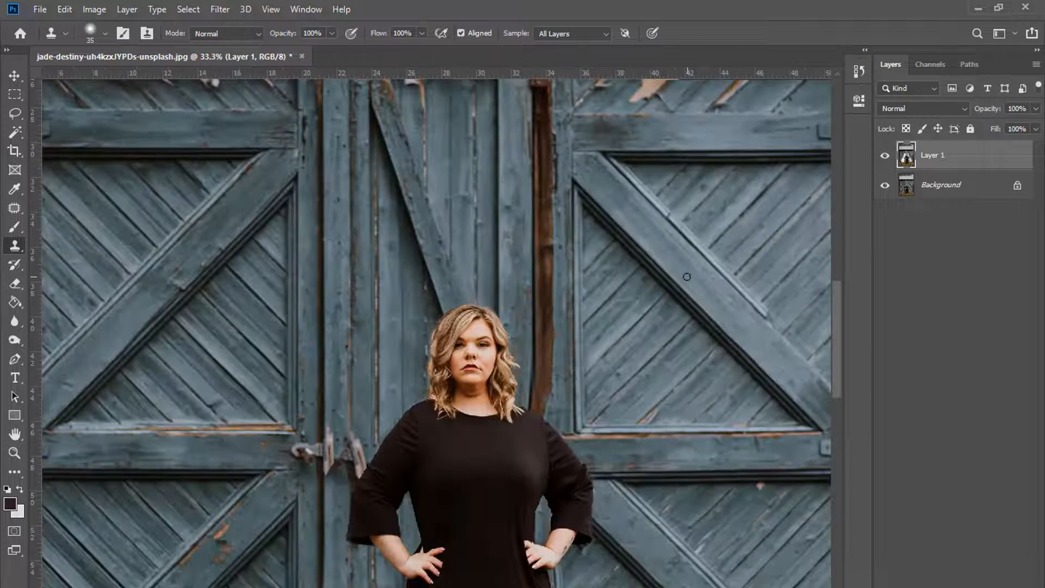
# Step: Zoom around the figure and doors to inspect the retouch
pyautogui.hotkey('ctrl', '+')
pyautogui.press(']')
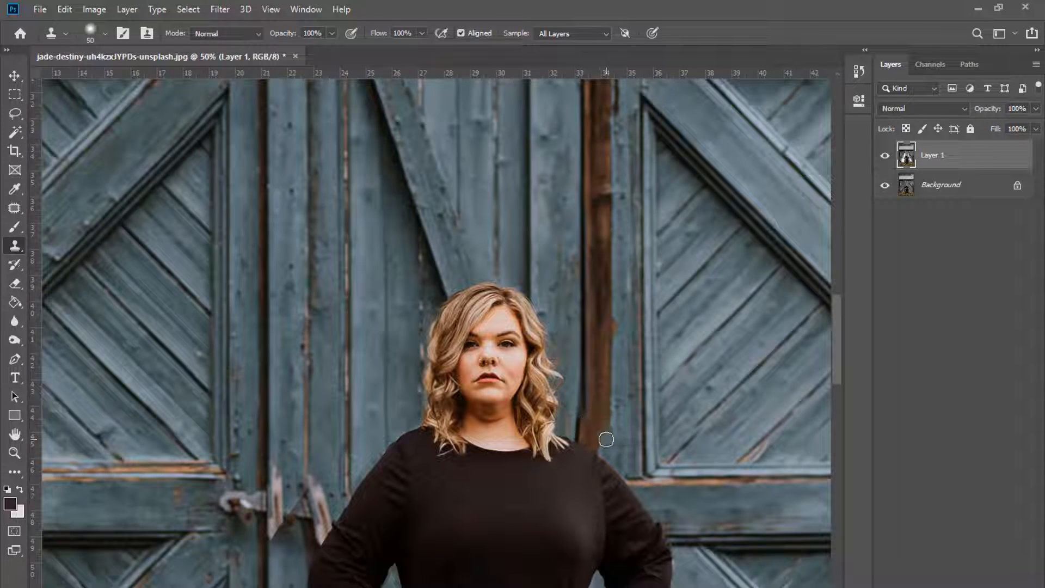
pyautogui.hotkey('ctrl', '+')
pyautogui.press('[')
pyautogui.press('[')
pyautogui.press('[')
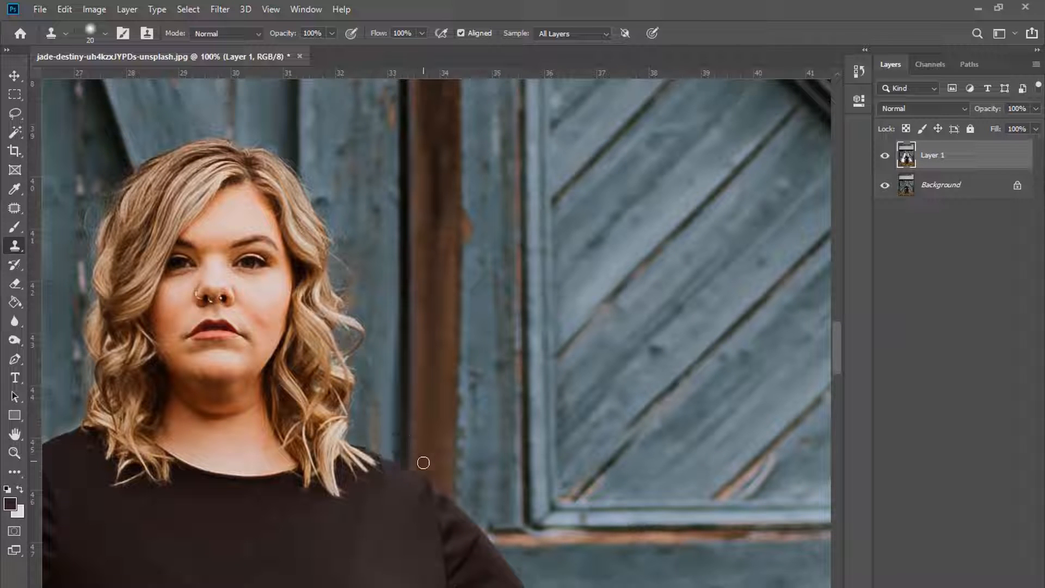
pyautogui.hotkey('ctrl', '-')
pyautogui.hotkey('ctrl', '-')
pyautogui.hotkey('ctrl', '-')
pyautogui.hotkey('ctrl', '-')
pyautogui.scroll(-3, 511, 463)
pyautogui.hotkey('ctrl', '+')
pyautogui.hotkey('ctrl', '+')
pyautogui.scroll(1, 512, 390)
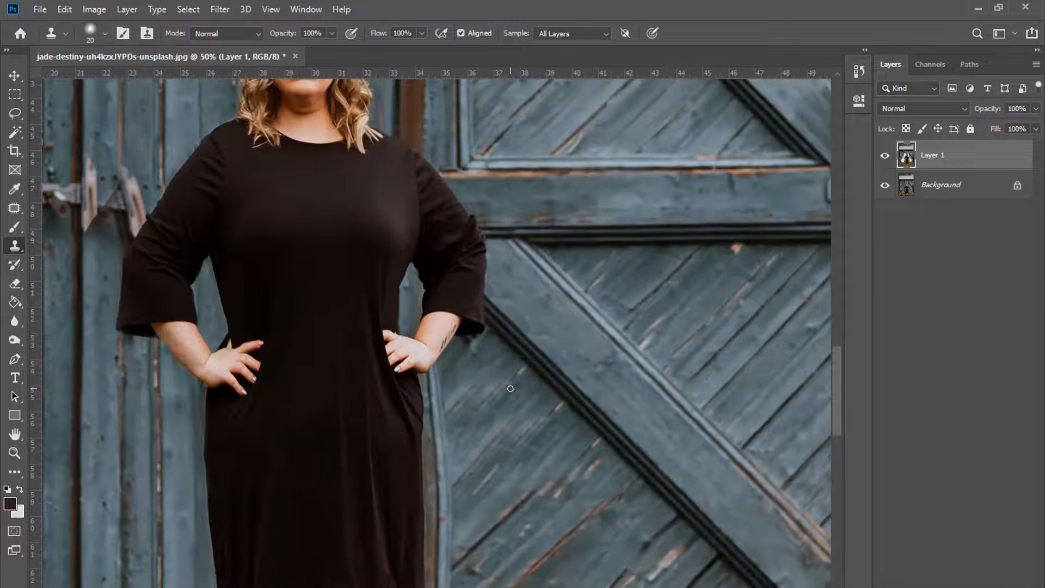
pyautogui.hotkey('ctrl', '-')
pyautogui.press(']')
pyautogui.press(']')
pyautogui.press(']')
pyautogui.press(']')
pyautogui.press(']')
pyautogui.press(']')
pyautogui.press(']')
pyautogui.press(']')
pyautogui.press(']')
pyautogui.press(']')
pyautogui.press(']')
pyautogui.press(']')
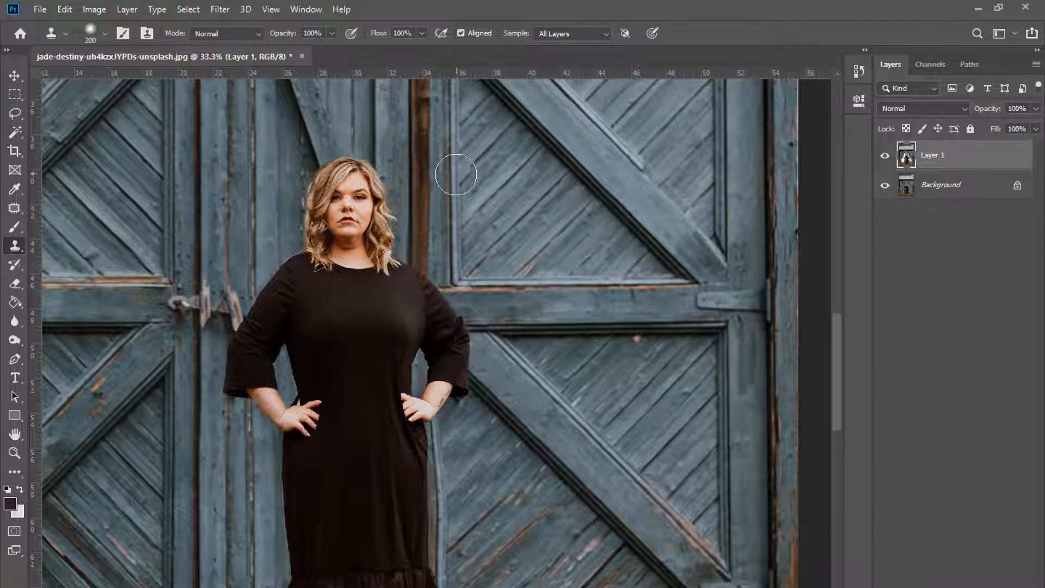
pyautogui.scroll(-1, 467, 490)
# Step: Hide Layer 1 to compare with the original, then erase the retouched strip beside the dress
pyautogui.click(887, 159)
pyautogui.click(887, 159)
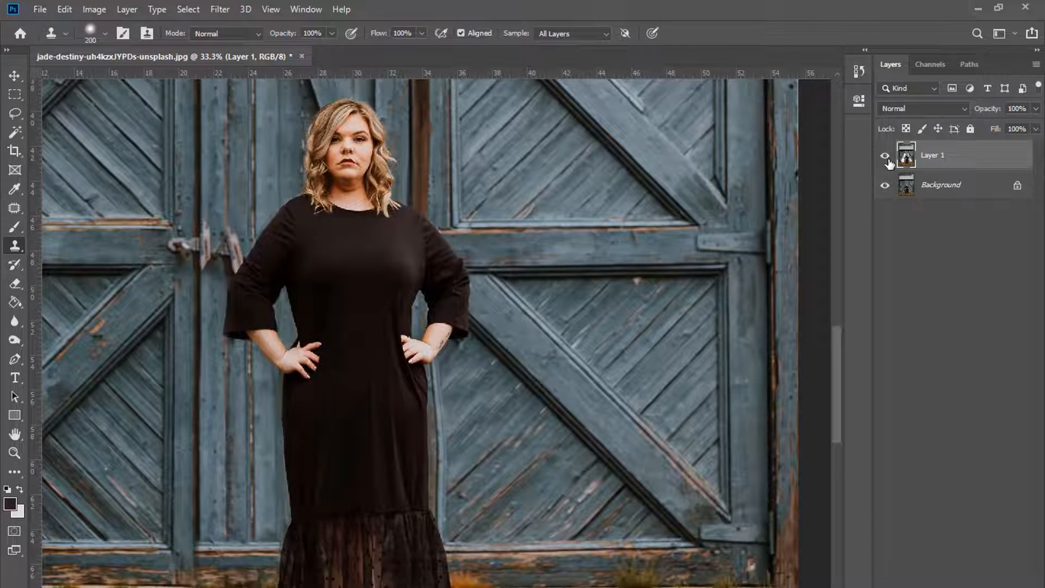
pyautogui.click(15, 285)
pyautogui.moveTo(443, 374)
pyautogui.mouseDown()
pyautogui.moveTo(446, 461)
pyautogui.moveTo(456, 356)
pyautogui.moveTo(462, 500)
pyautogui.moveTo(457, 433)
pyautogui.mouseUp()
# Step: With the Clone Stamp, cover the dark streak and smudge beside the dress and hand
pyautogui.click(15, 246)
pyautogui.hotkey('ctrl', '-')
pyautogui.scroll(-1, 458, 391)
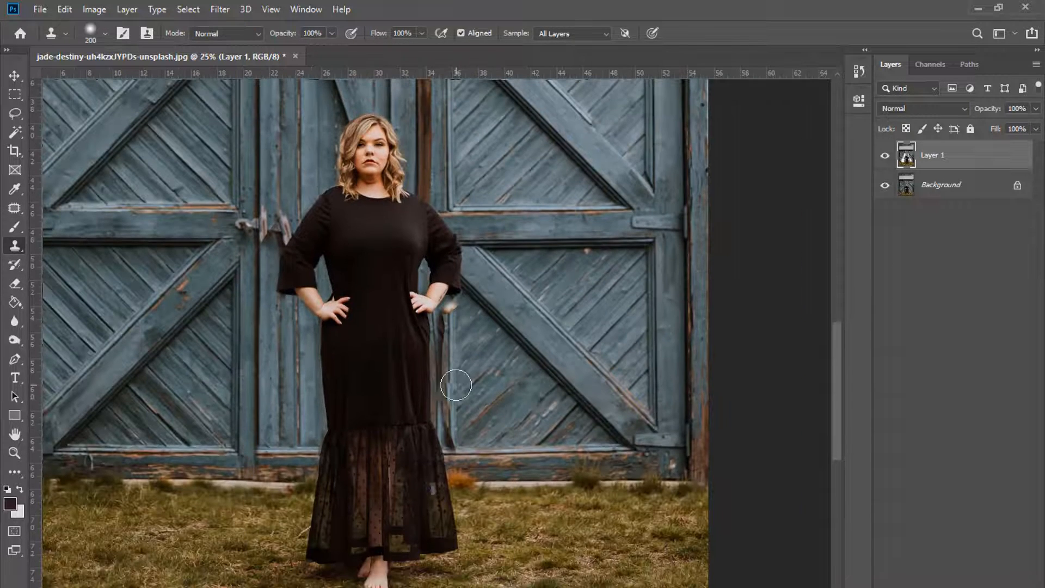
pyautogui.moveTo(457, 326); pyautogui.dragTo(455, 436)
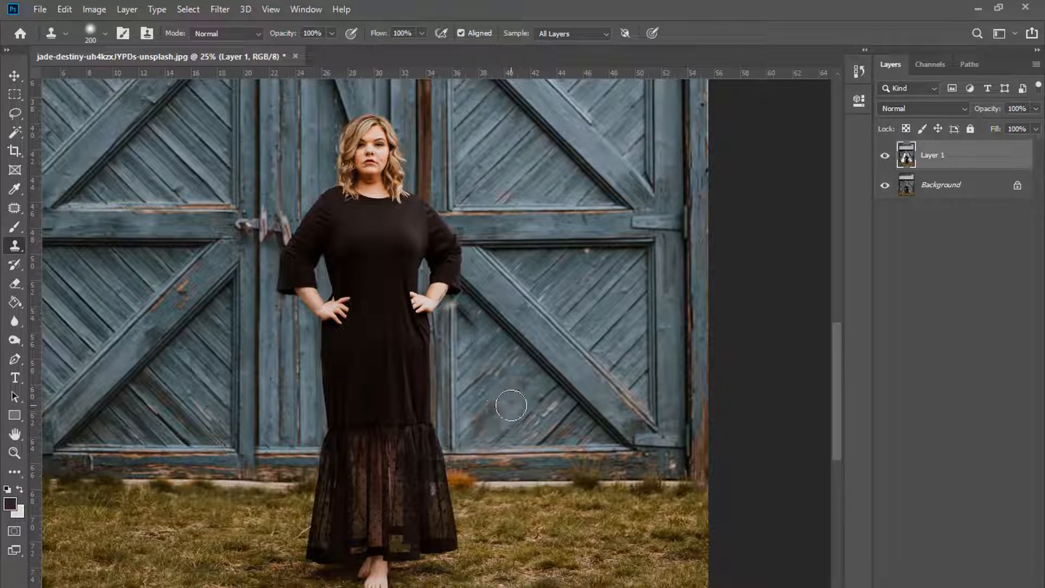
pyautogui.hotkey('ctrl', '+')
pyautogui.moveTo(466, 341)
pyautogui.mouseDown()
pyautogui.moveTo(459, 286)
pyautogui.moveTo(440, 331)
pyautogui.moveTo(434, 309)
pyautogui.moveTo(442, 434)
pyautogui.mouseUp()
# Step: Paint door texture over the light strip between the hand and the dress edge
pyautogui.hotkey('ctrl', '+')
pyautogui.hotkey('ctrl', '+')
pyautogui.scroll(2, 473, 350)
pyautogui.hotkey('ctrl', '+')
pyautogui.press('[')
pyautogui.press('[')
pyautogui.press('[')
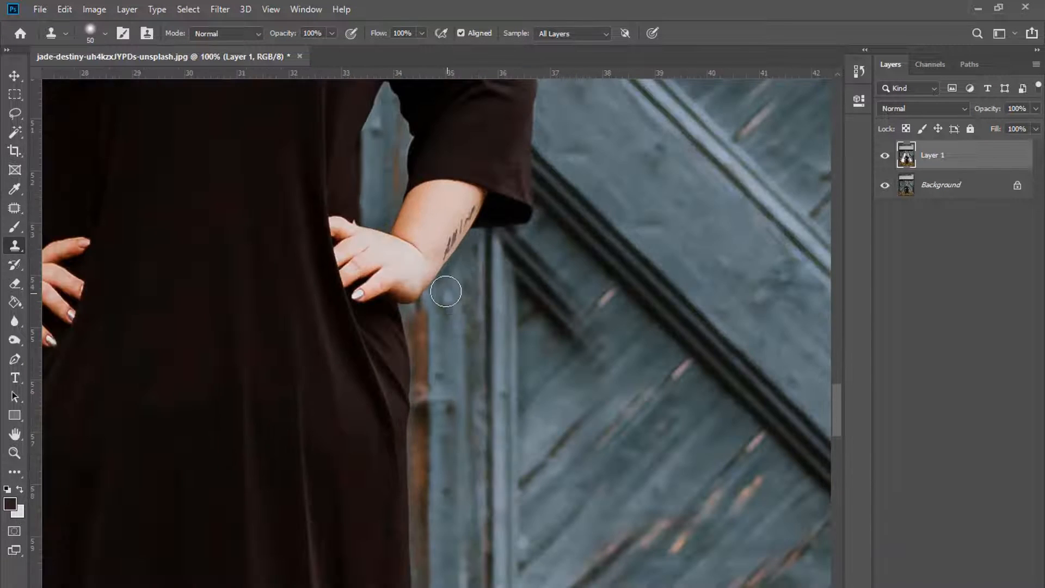
pyautogui.press(']')
pyautogui.moveTo(406, 308); pyautogui.dragTo(417, 367)
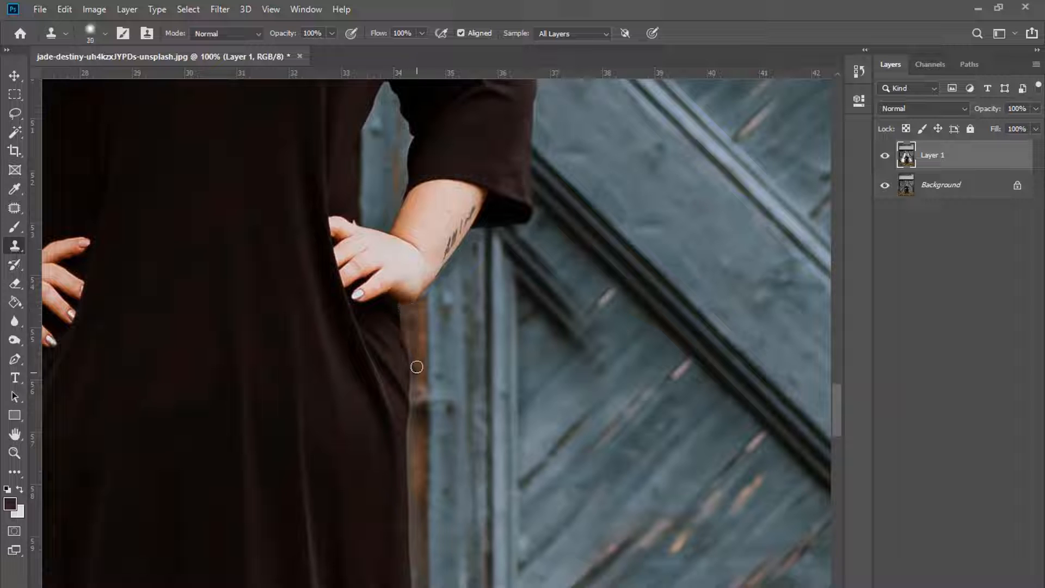
pyautogui.press('[')
pyautogui.scroll(-2, 419, 313)
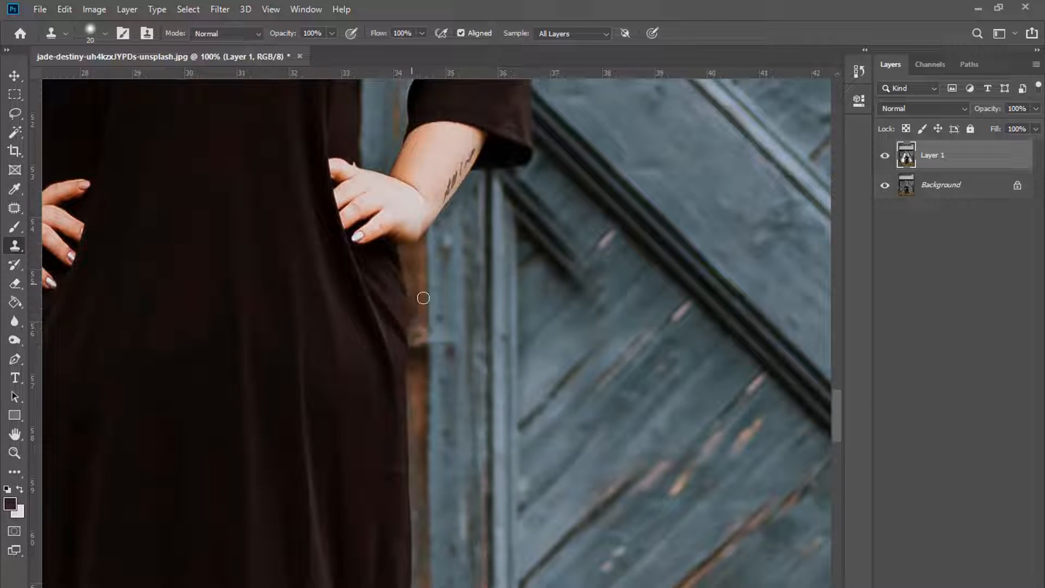
pyautogui.hotkey('ctrl', '-')
pyautogui.moveTo(417, 447); pyautogui.dragTo(434, 558)
# Step: Replace the grey strip along the dress edge with brown trim and straighten its right edge
pyautogui.hotkey('ctrl', '+')
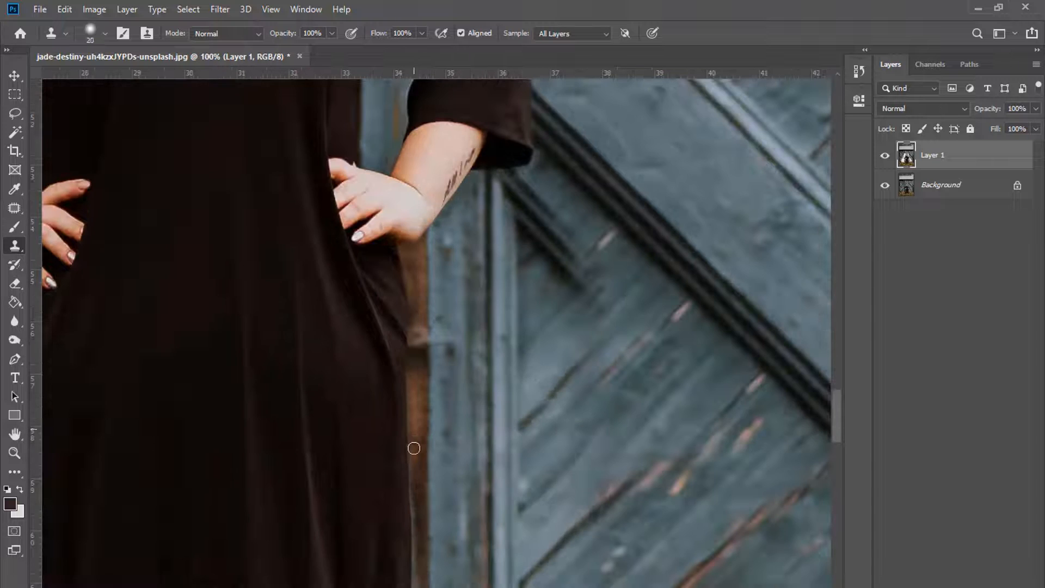
pyautogui.scroll(-8, 438, 492)
pyautogui.moveTo(420, 362); pyautogui.dragTo(419, 440)
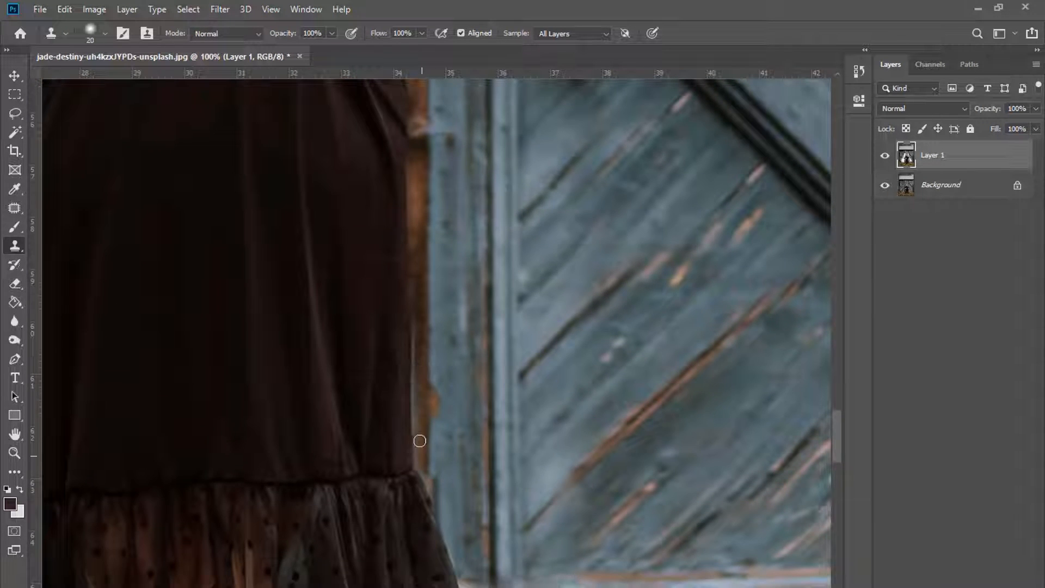
pyautogui.moveTo(420, 328); pyautogui.dragTo(417, 454)
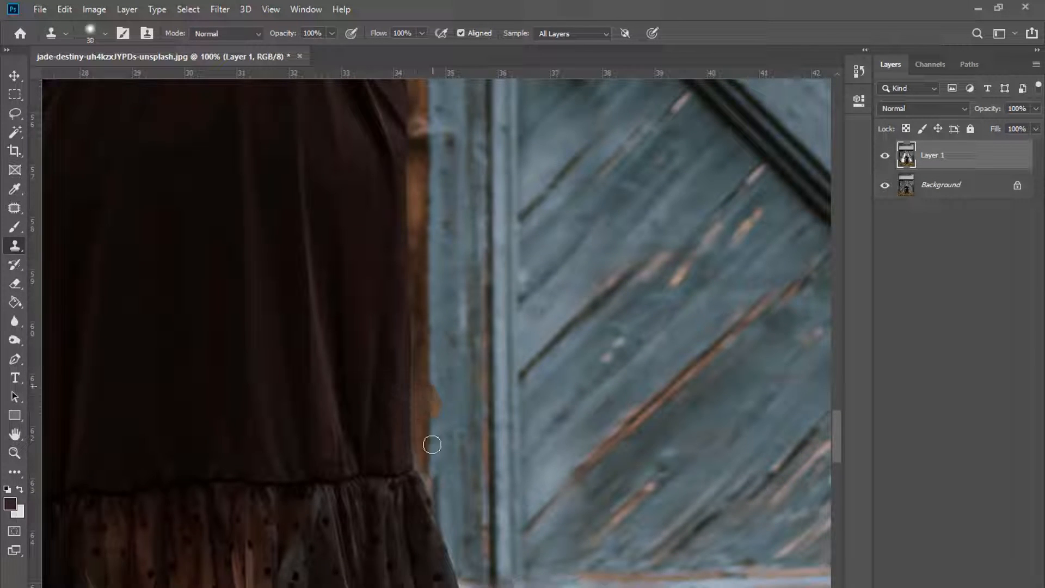
pyautogui.press('[')
pyautogui.press('[')
pyautogui.press('[')
pyautogui.hotkey('ctrl', '-')
pyautogui.scroll(10, 460, 270)
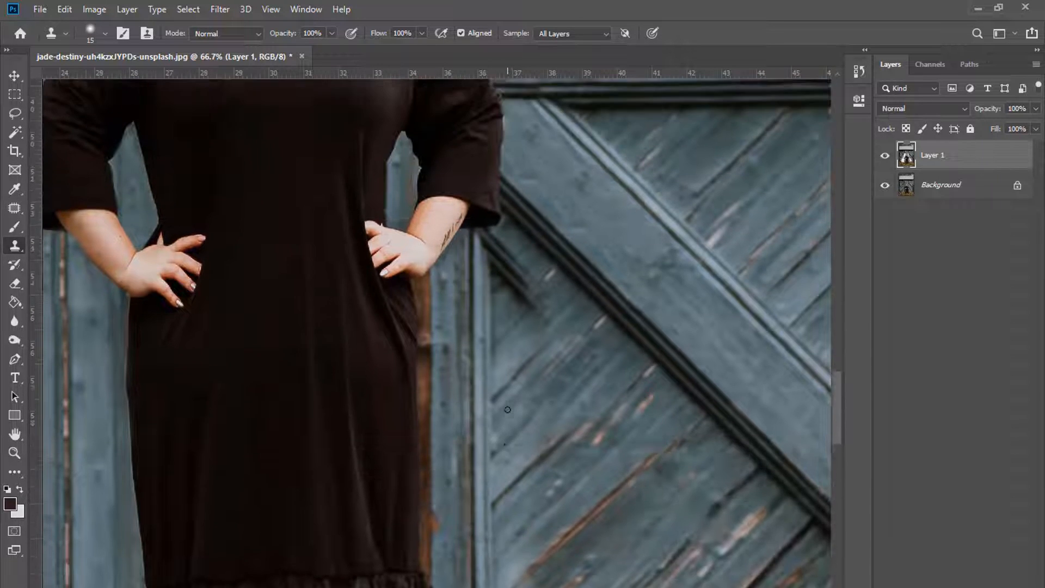
pyautogui.press(']')
pyautogui.press(']')
pyautogui.press(']')
pyautogui.press(']')
pyautogui.press(']')
pyautogui.press(']')
pyautogui.scroll(5, 427, 117)
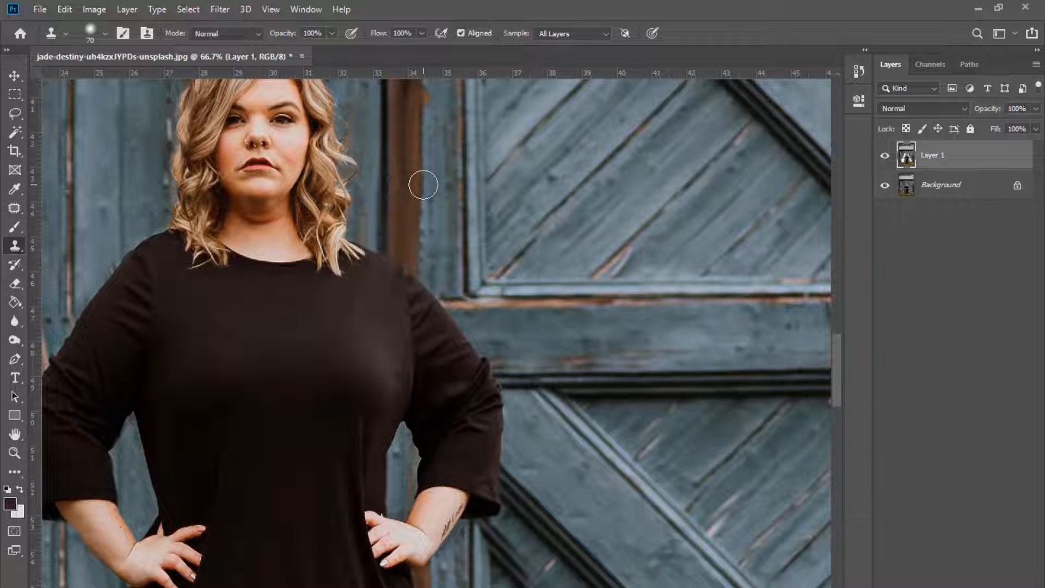
pyautogui.moveTo(424, 185); pyautogui.dragTo(429, 245)
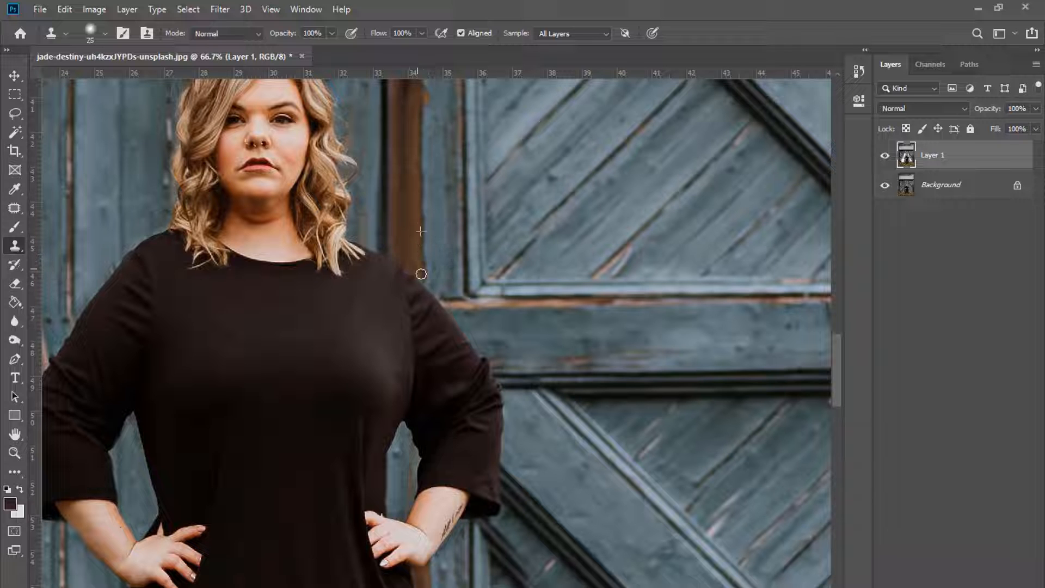
# Step: Fill the remaining arm–body gap with door texture using a small brush
pyautogui.hotkey('ctrl', '-')
pyautogui.hotkey('ctrl', '+')
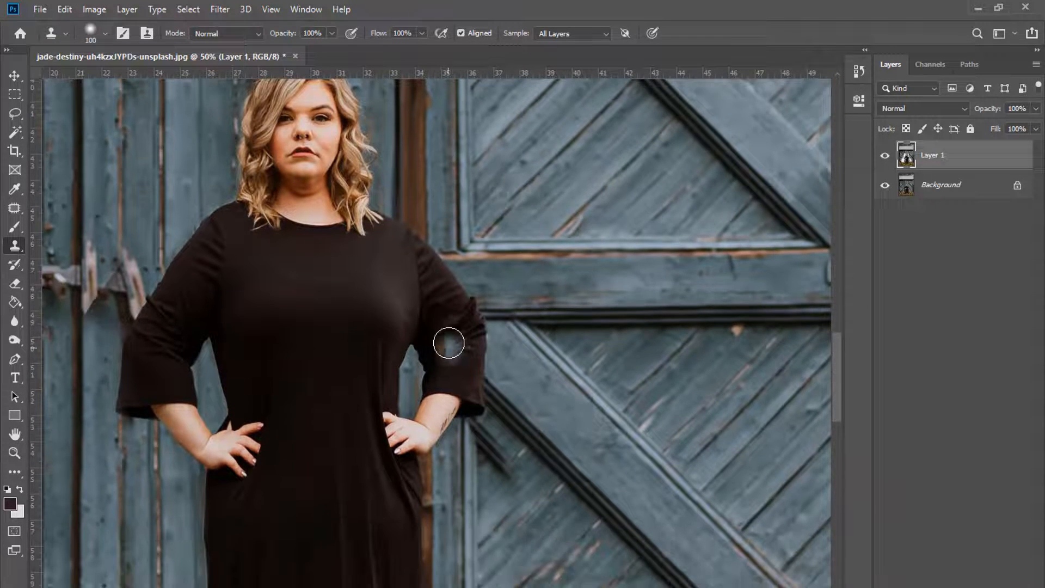
pyautogui.scroll(-5, 448, 346)
pyautogui.press('[')
pyautogui.press('[')
pyautogui.press('[')
pyautogui.press('[')
pyautogui.press('[')
pyautogui.press('[')
pyautogui.press('[')
pyautogui.press('[')
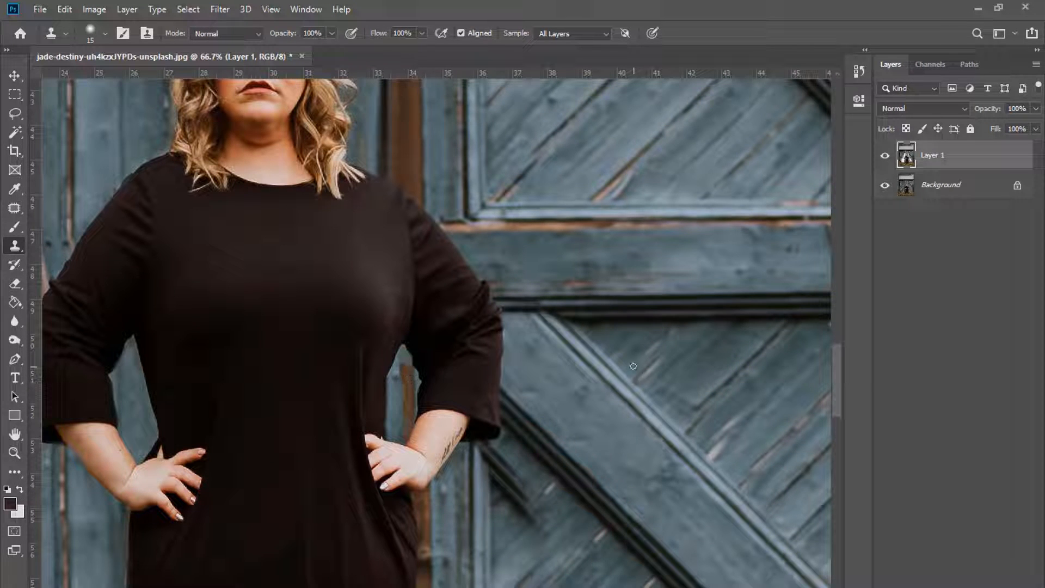
pyautogui.press(']')
pyautogui.press(']')
pyautogui.press(']')
pyautogui.press(']')
pyautogui.press(']')
pyautogui.press(']')
pyautogui.press(']')
pyautogui.press(']')
pyautogui.scroll(1, 436, 217)
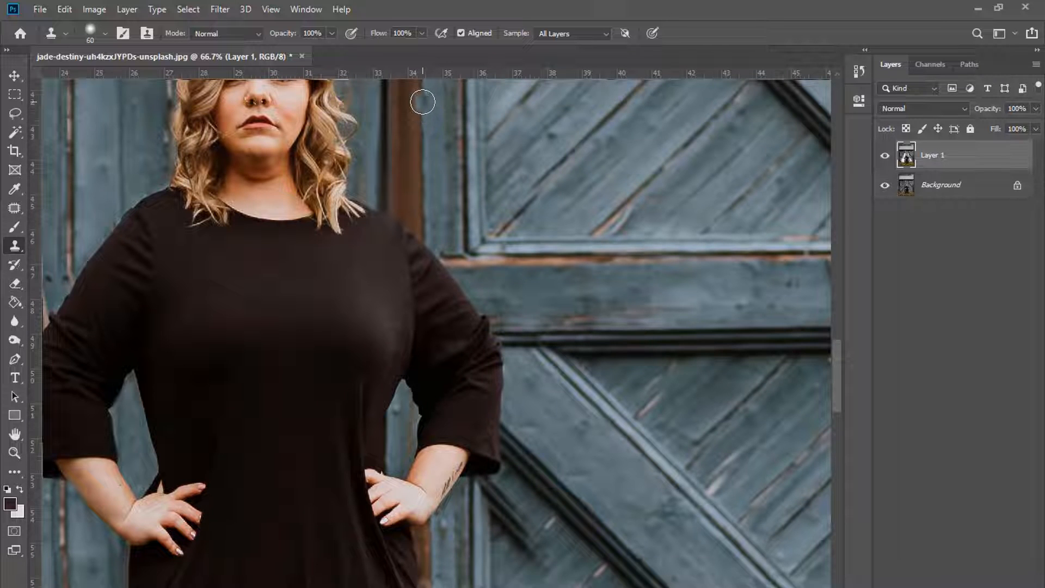
pyautogui.press('[')
pyautogui.press('[')
pyautogui.press('[')
pyautogui.press('[')
pyautogui.scroll(-1, 408, 245)
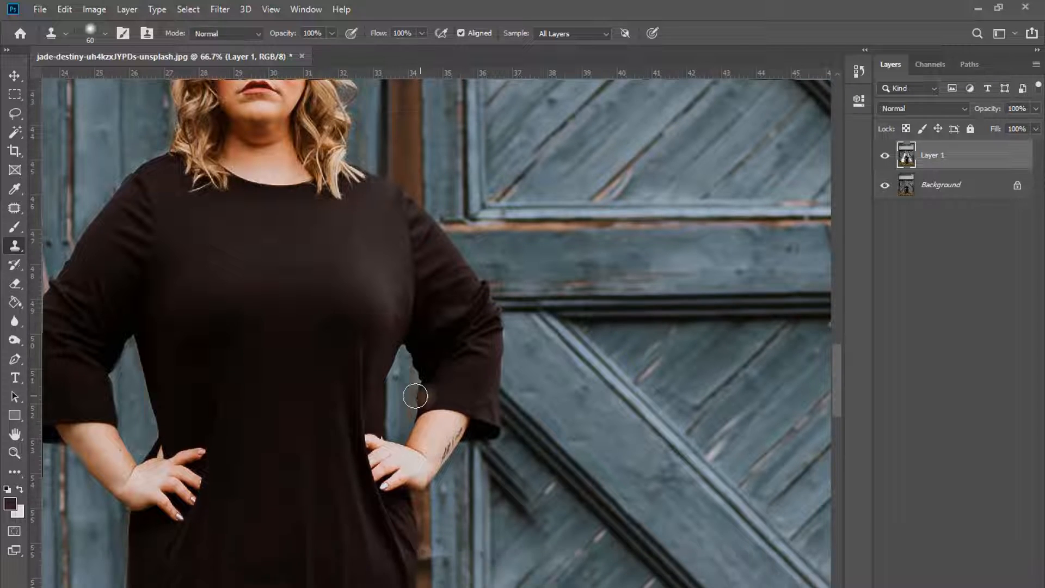
pyautogui.press('[')
pyautogui.press('[')
pyautogui.moveTo(403, 370)
pyautogui.mouseDown()
pyautogui.moveTo(403, 417)
pyautogui.moveTo(403, 353)
pyautogui.moveTo(397, 430)
pyautogui.mouseUp()
pyautogui.scroll(2, 394, 383)
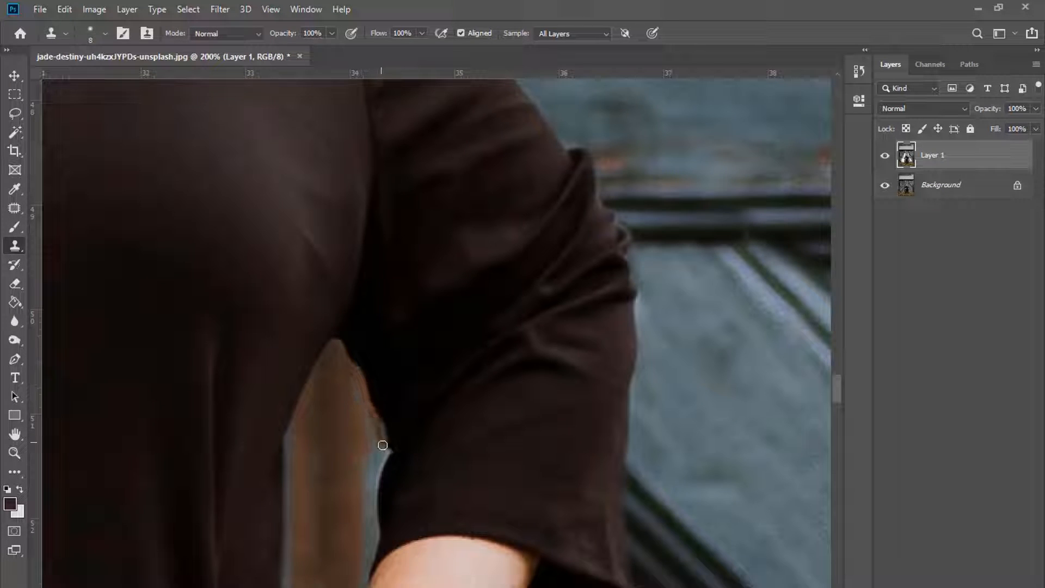
# Step: With a smaller clone brush, paint out the light bluish edge along the arm
pyautogui.press('[')
pyautogui.press('[')
pyautogui.scroll(-2, 310, 408)
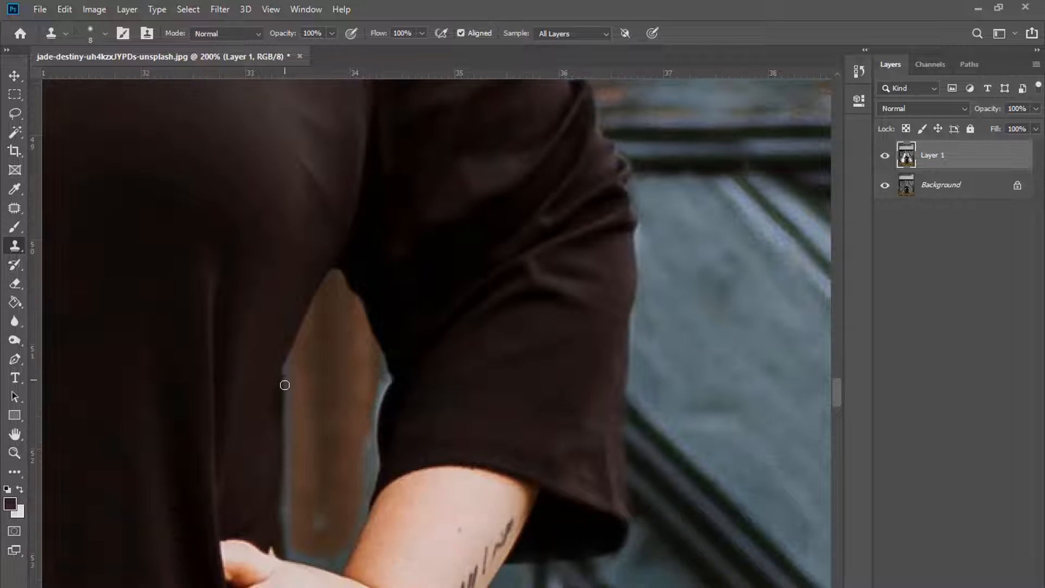
pyautogui.moveTo(374, 482); pyautogui.dragTo(370, 433)
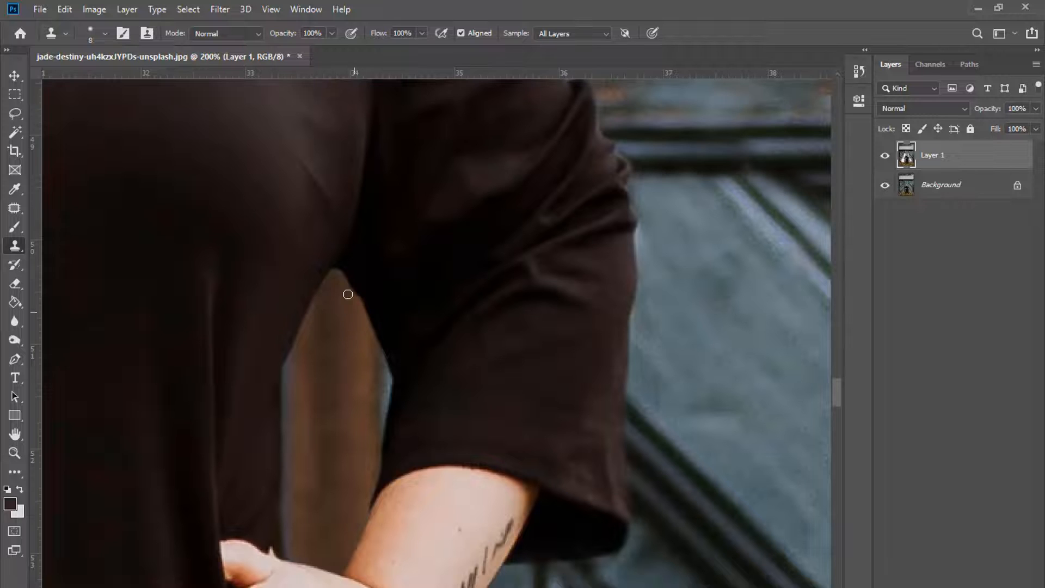
# Step: Clone over the dark spot and the door planks and edge beside her hip
pyautogui.hotkey('ctrl', '-')
pyautogui.hotkey('ctrl', '-')
pyautogui.hotkey('ctrl', '-')
pyautogui.hotkey('ctrl', '-')
pyautogui.hotkey('ctrl', '-')
pyautogui.hotkey('ctrl', '+')
pyautogui.hotkey('ctrl', '+')
pyautogui.hotkey('ctrl', '+')
pyautogui.scroll(-3, 759, 356)
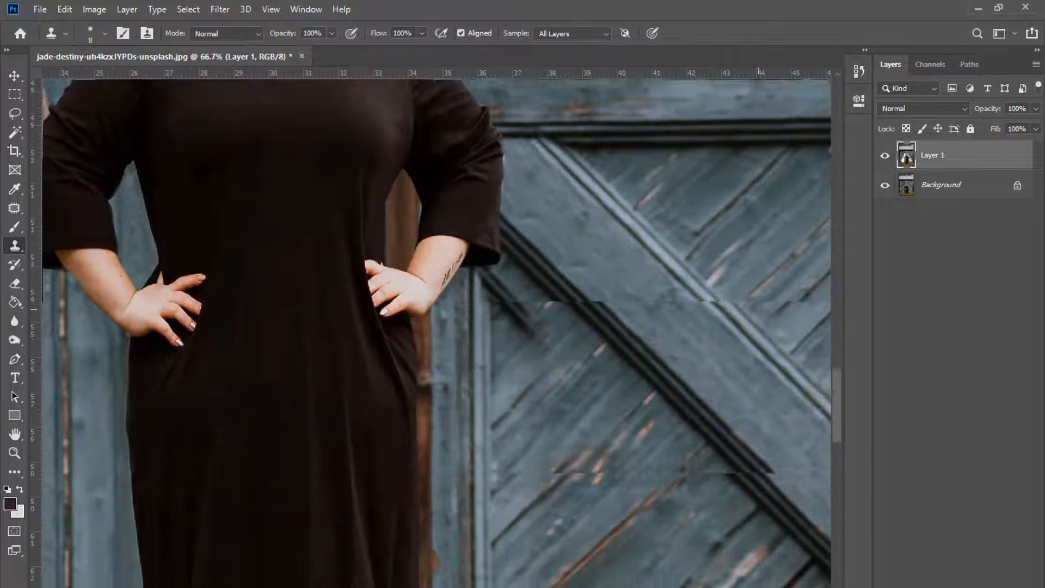
pyautogui.scroll(-2, 758, 356)
pyautogui.moveTo(496, 548); pyautogui.dragTo(497, 549)
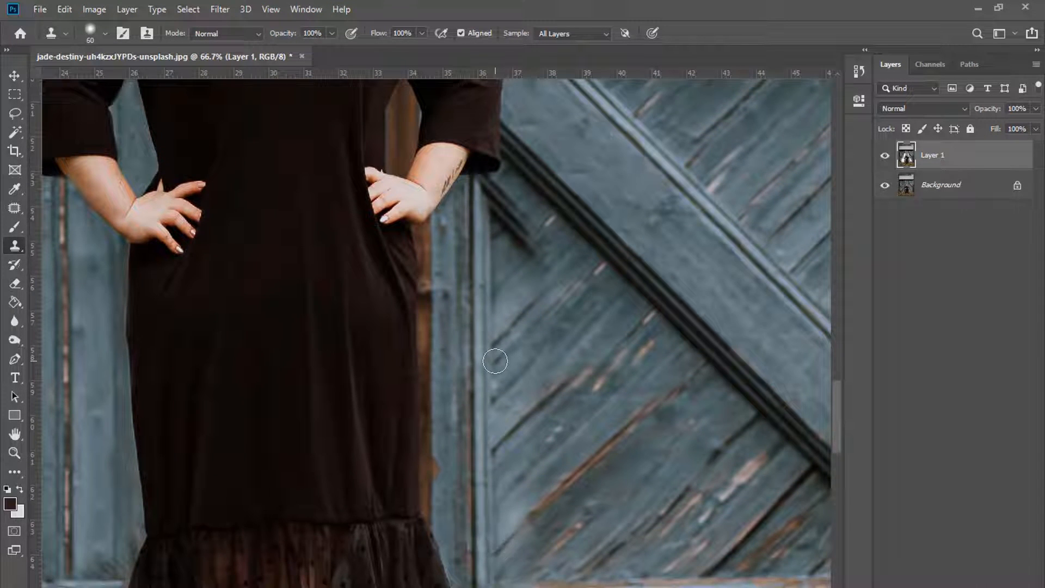
pyautogui.moveTo(495, 362)
pyautogui.mouseDown()
pyautogui.moveTo(593, 265)
pyautogui.moveTo(545, 305)
pyautogui.moveTo(507, 311)
pyautogui.moveTo(493, 195)
pyautogui.mouseUp()
pyautogui.scroll(1, 577, 311)
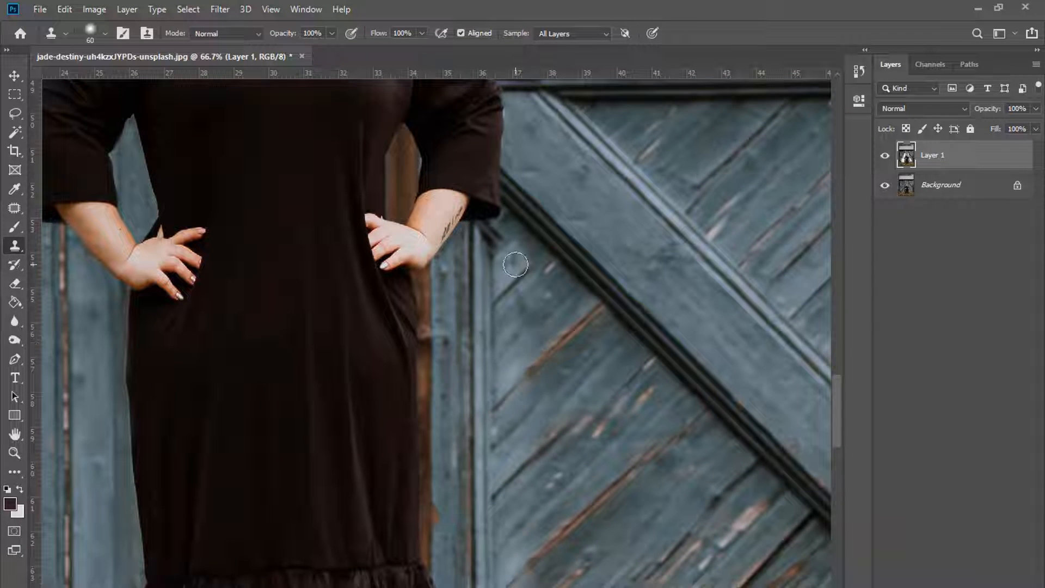
pyautogui.moveTo(515, 264)
pyautogui.mouseDown()
pyautogui.moveTo(494, 250)
pyautogui.moveTo(496, 216)
pyautogui.moveTo(548, 209)
pyautogui.mouseUp()
# Step: Extend the dark plank line over the light scratch on the door
pyautogui.hotkey('ctrl', '+')
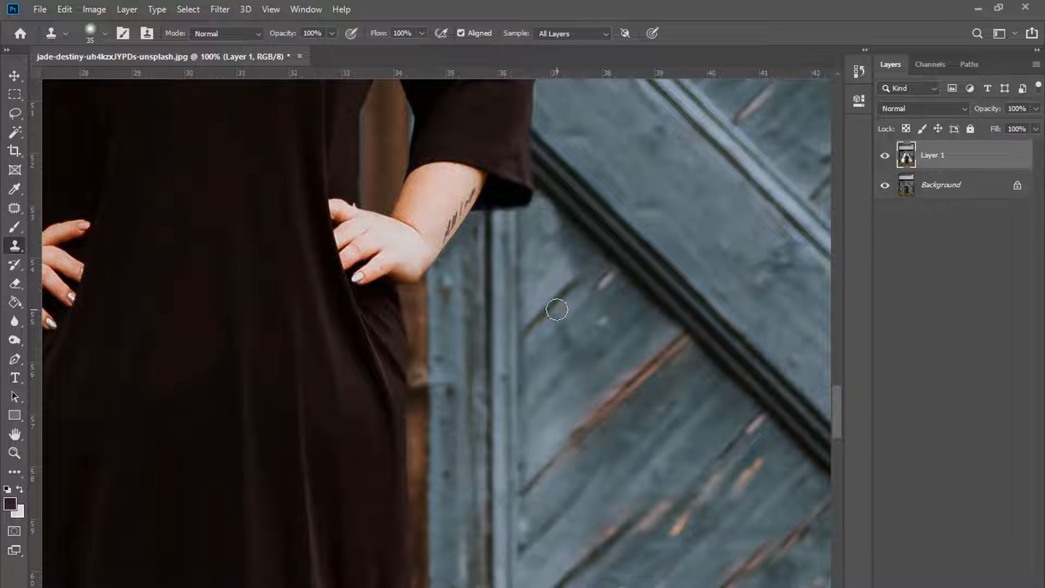
pyautogui.keyDown('alt'); pyautogui.click(556, 308); pyautogui.keyUp('alt')
pyautogui.moveTo(585, 278)
pyautogui.mouseDown()
pyautogui.moveTo(608, 296)
pyautogui.moveTo(608, 264)
pyautogui.mouseUp()
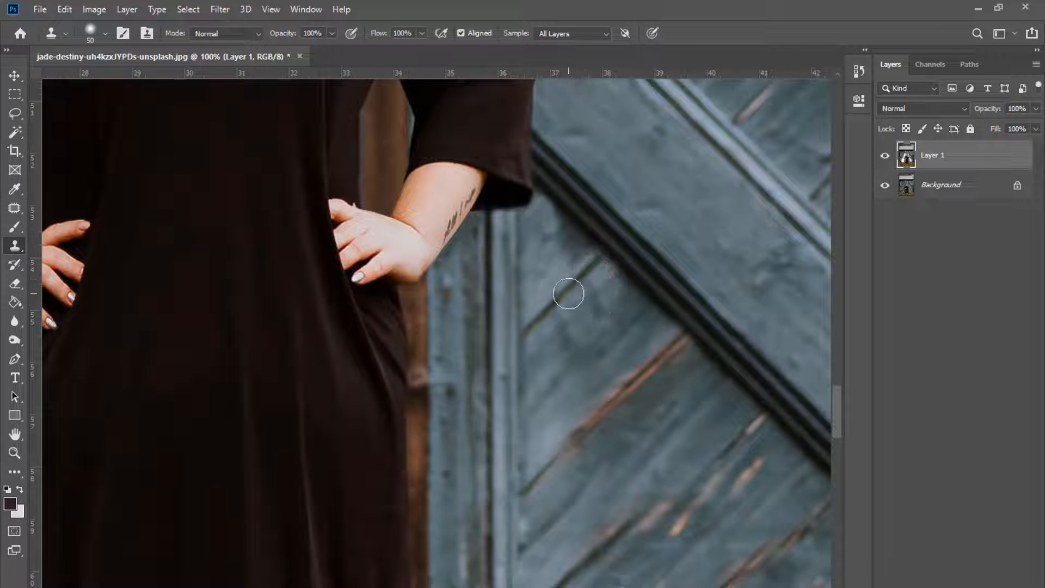
pyautogui.hotkey('ctrl', '-')
pyautogui.hotkey('ctrl', '-')
pyautogui.hotkey('ctrl', '-')
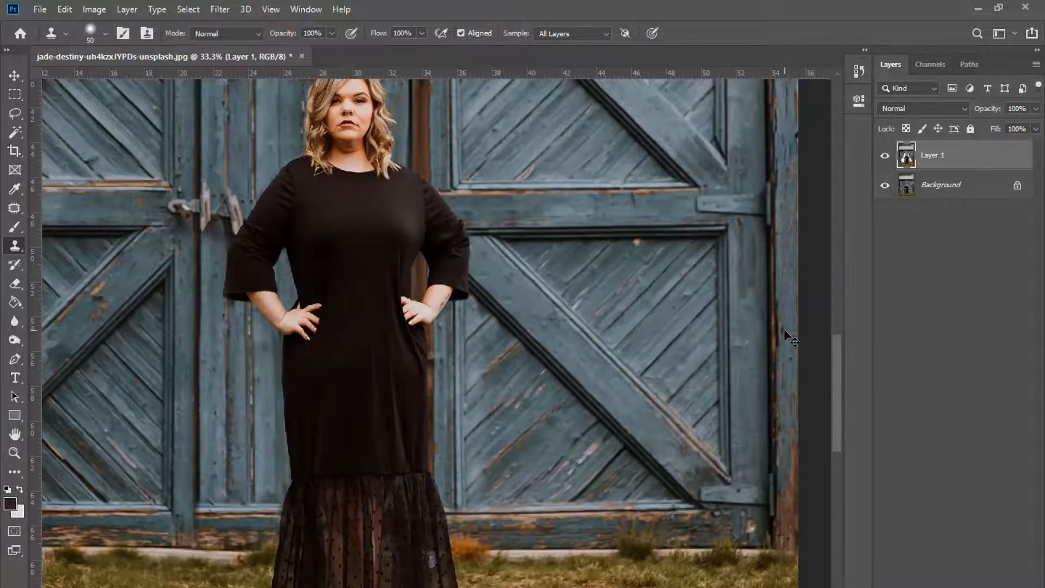
# Step: Toggle Layer 1's visibility to compare the retouching with the original, leaving it visible
pyautogui.scroll(3, 815, 310)
pyautogui.hotkey('ctrl', '-')
pyautogui.scroll(2, 668, 311)
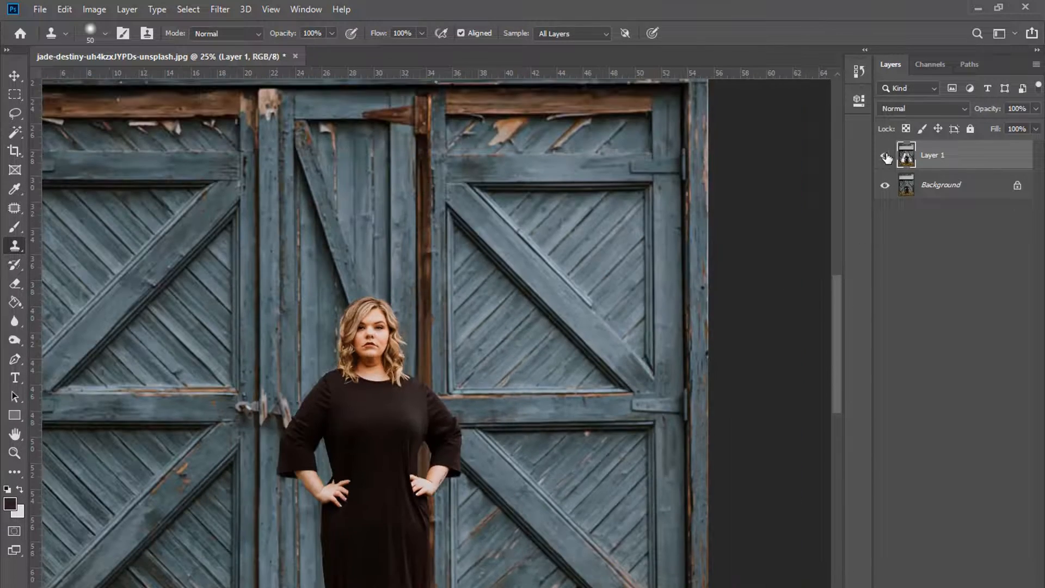
pyautogui.scroll(-3, 431, 322)
pyautogui.scroll(-2, 431, 323)
pyautogui.click(885, 156)
pyautogui.click(885, 156)
pyautogui.click(885, 156)
pyautogui.click(885, 156)
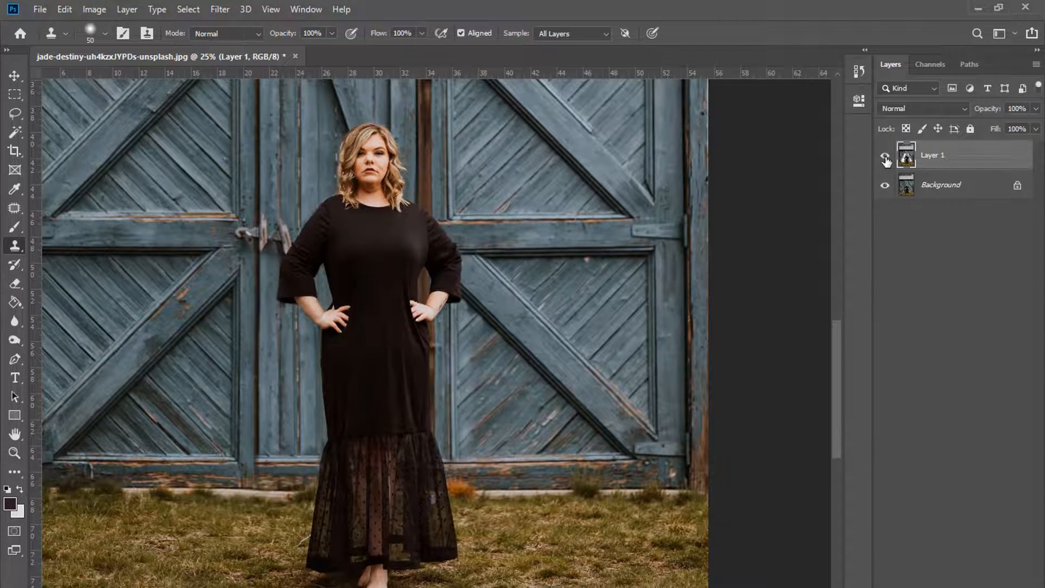
pyautogui.click(885, 157)
pyautogui.click(885, 156)
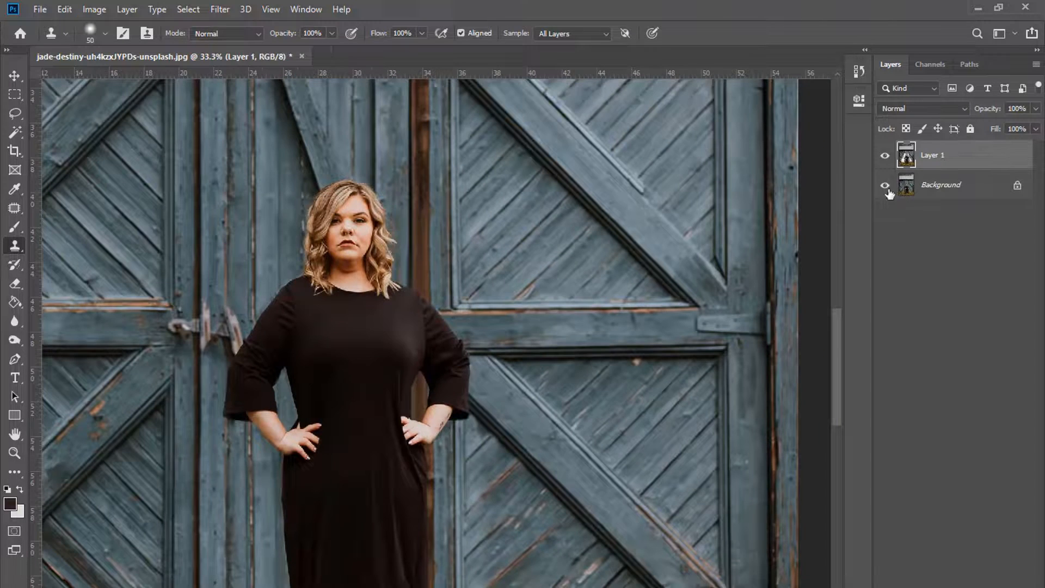
pyautogui.click(885, 157)
pyautogui.click(884, 156)
# Step: Clone Stamp over the light board edge beside the left sleeve
pyautogui.hotkey('ctrl', '+')
pyautogui.hscroll(-8, 450, 359)
pyautogui.press(']')
pyautogui.press(']')
pyautogui.press(']')
pyautogui.press(']')
pyautogui.press(']')
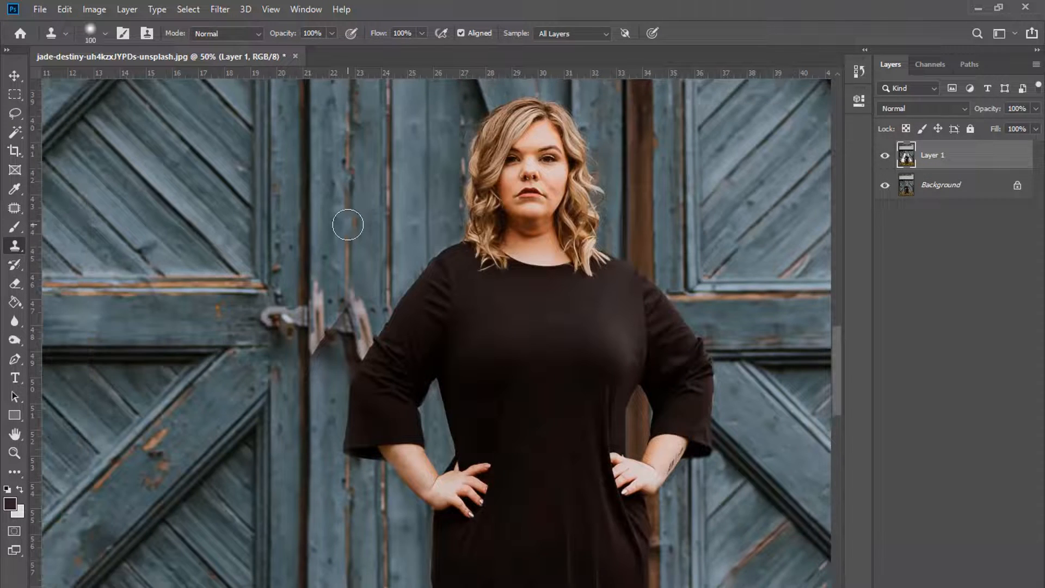
pyautogui.scroll(-2, 338, 261)
pyautogui.hotkey('ctrl', '+')
pyautogui.press('[')
pyautogui.press('[')
pyautogui.press('[')
pyautogui.press('[')
pyautogui.press('[')
pyautogui.moveTo(316, 328)
pyautogui.mouseDown()
pyautogui.moveTo(315, 341)
pyautogui.moveTo(330, 314)
pyautogui.mouseUp()
pyautogui.hotkey('ctrl', '+')
pyautogui.press('[')
pyautogui.press('[')
pyautogui.press('[')
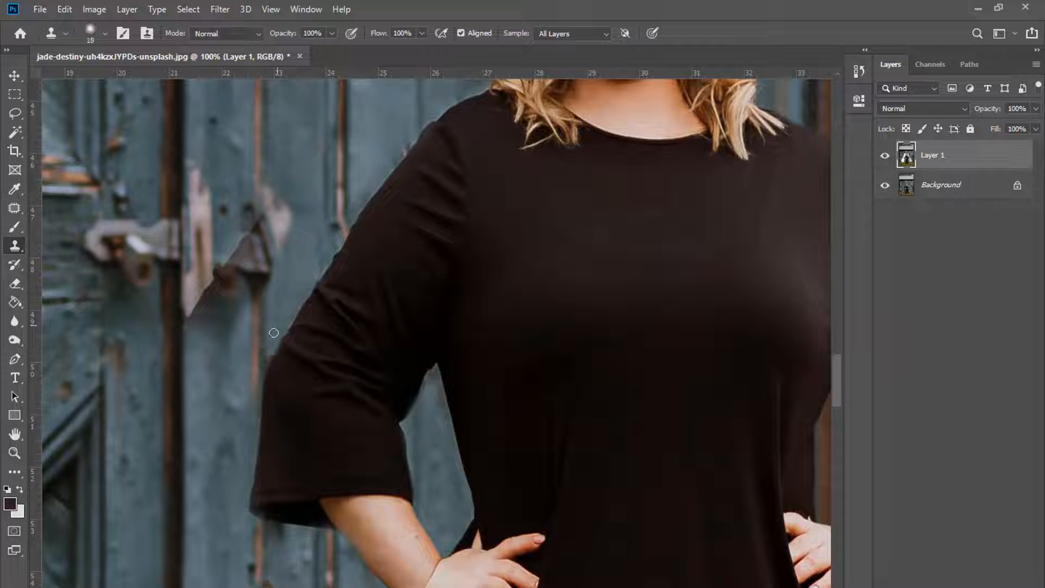
pyautogui.scroll(-3, 226, 401)
pyautogui.moveTo(251, 372); pyautogui.dragTo(241, 428)
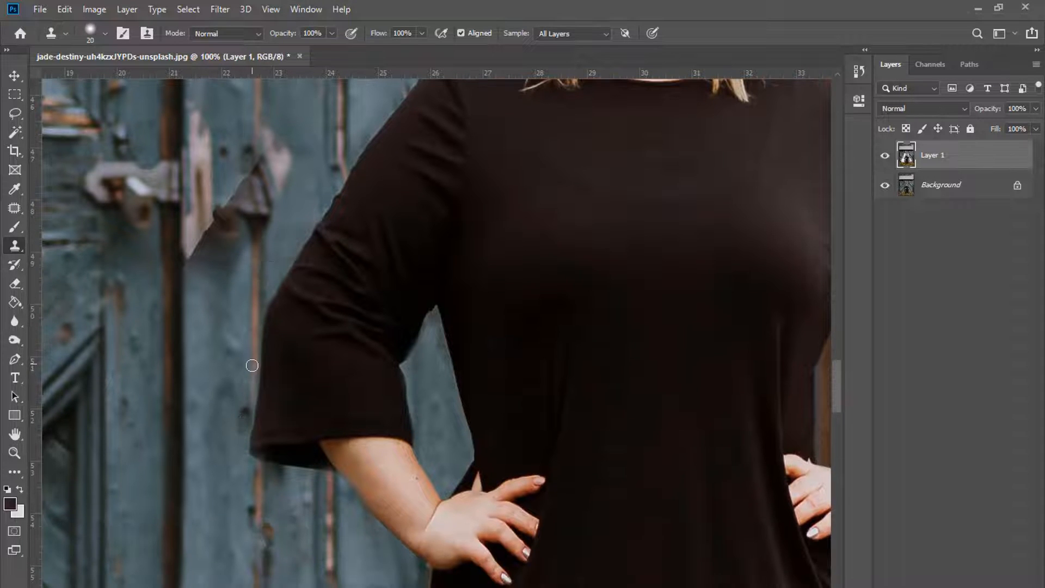
# Step: Paint out the dark hinge, pink patch and pale wood with door texture
pyautogui.scroll(4, 249, 350)
pyautogui.press(']')
pyautogui.press(']')
pyautogui.press(']')
pyautogui.press(']')
pyautogui.press(']')
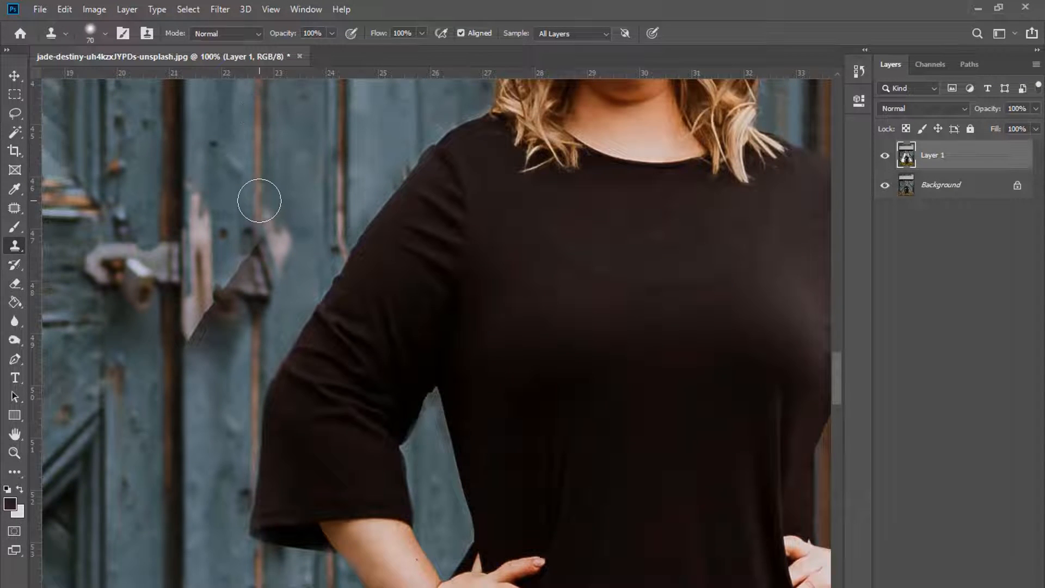
pyautogui.moveTo(260, 200)
pyautogui.mouseDown()
pyautogui.moveTo(261, 262)
pyautogui.moveTo(284, 226)
pyautogui.moveTo(274, 206)
pyautogui.mouseUp()
pyautogui.keyDown('alt'); pyautogui.click(190, 143); pyautogui.keyUp('alt')
pyautogui.moveTo(191, 198)
pyautogui.mouseDown()
pyautogui.moveTo(193, 249)
pyautogui.moveTo(212, 277)
pyautogui.moveTo(201, 329)
pyautogui.mouseUp()
# Step: Hide Layer 1 to reveal the original Background portrait
pyautogui.click(885, 156)
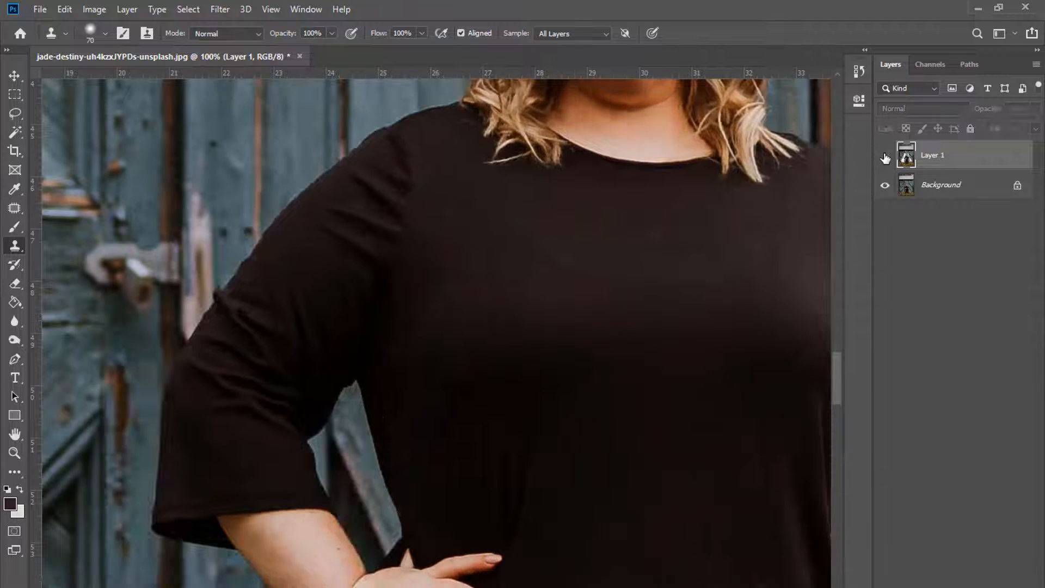
pyautogui.scroll(-4, 571, 180)
pyautogui.scroll(2, 571, 180)
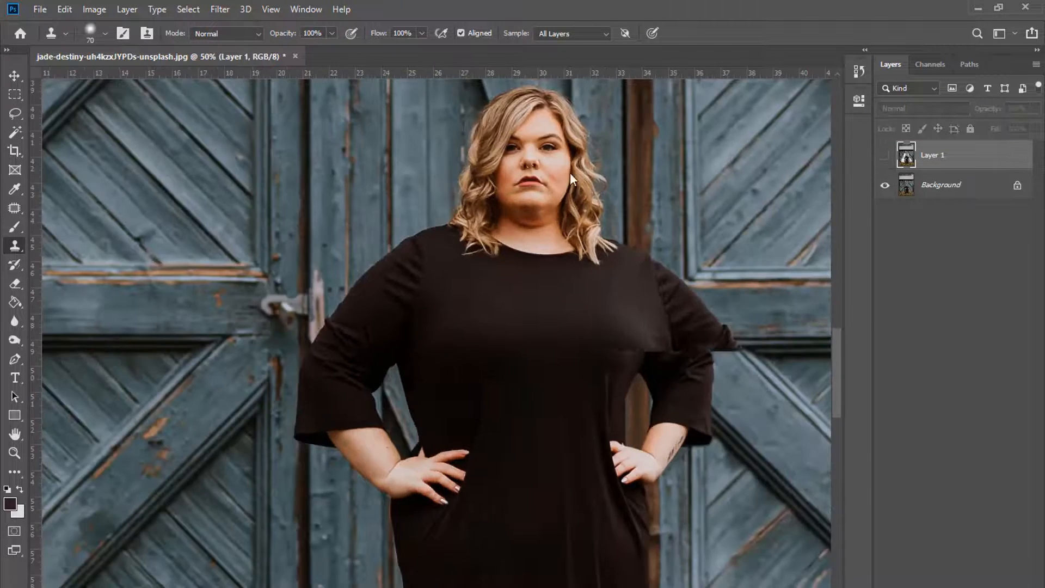
# Step: Lasso an area of the Background and copy it to a new Layer 2 at the top
pyautogui.press('l')
pyautogui.moveTo(325, 349); pyautogui.dragTo(307, 287)
pyautogui.click(926, 191)
pyautogui.hotkey('ctrl', 'j')
pyautogui.moveTo(926, 190); pyautogui.dragTo(926, 144)
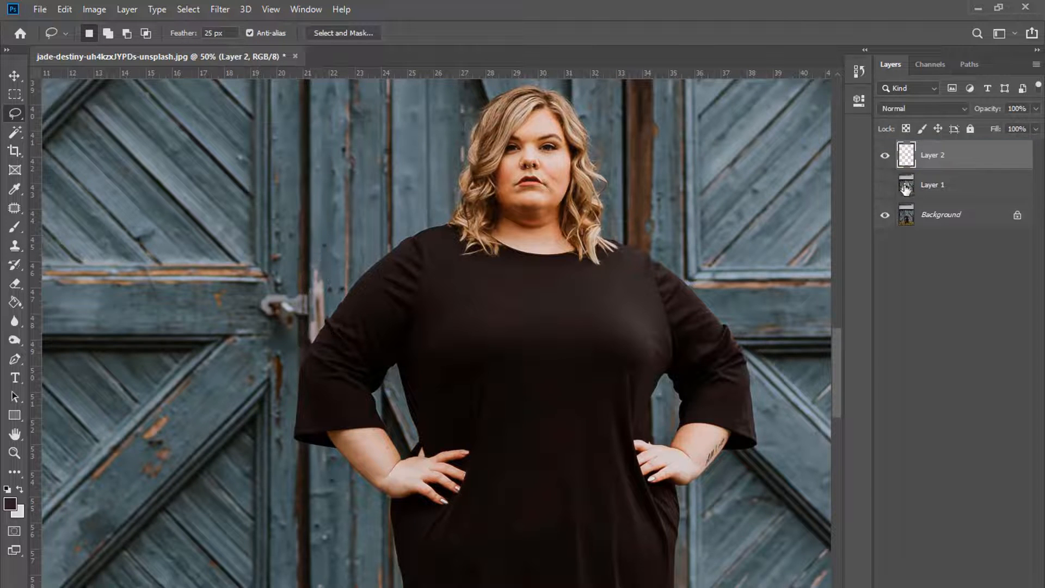
pyautogui.click(885, 185)
pyautogui.hotkey('ctrl', '+')
pyautogui.press('s')
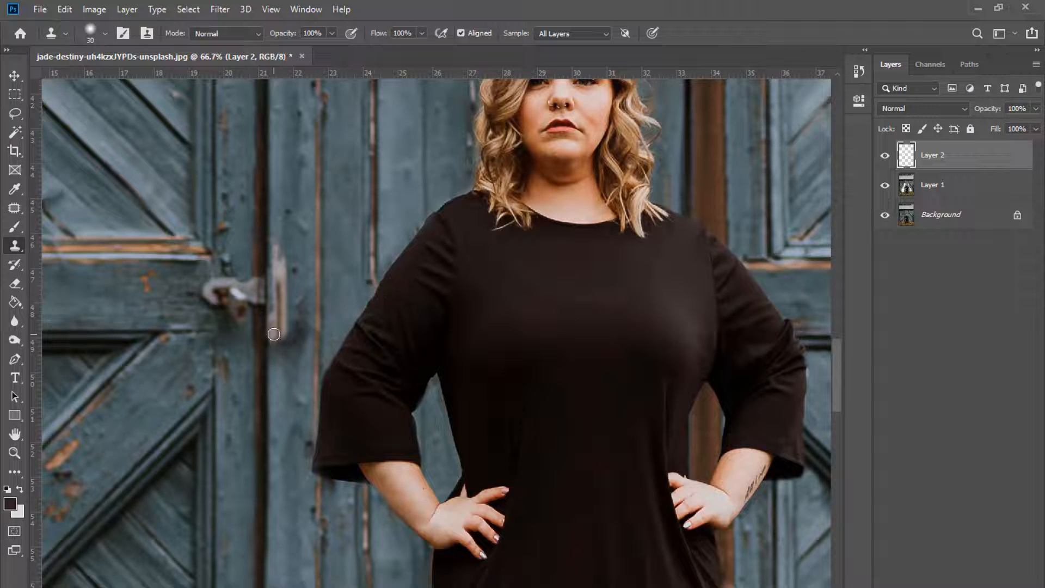
pyautogui.click(16, 283)
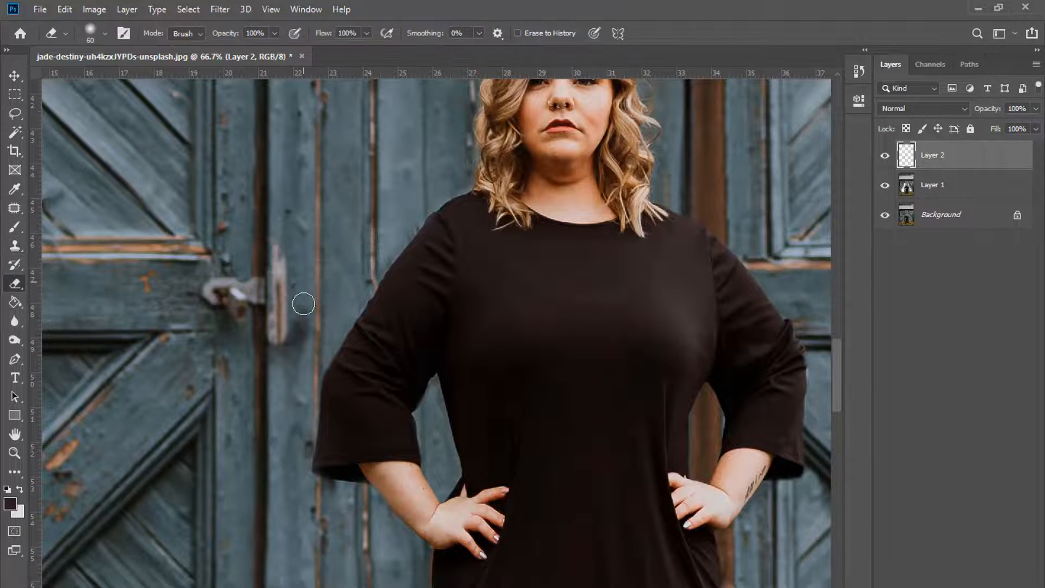
pyautogui.hotkey('ctrl', '-')
pyautogui.hotkey('ctrl', '-')
# Step: Merge Layer 1 and Layer 2, then duplicate the result as Layer 2 copy
pyautogui.keyDown('ctrl'); pyautogui.click(946, 194); pyautogui.keyUp('ctrl')
pyautogui.rightClick(946, 193)
pyautogui.click(800, 440)
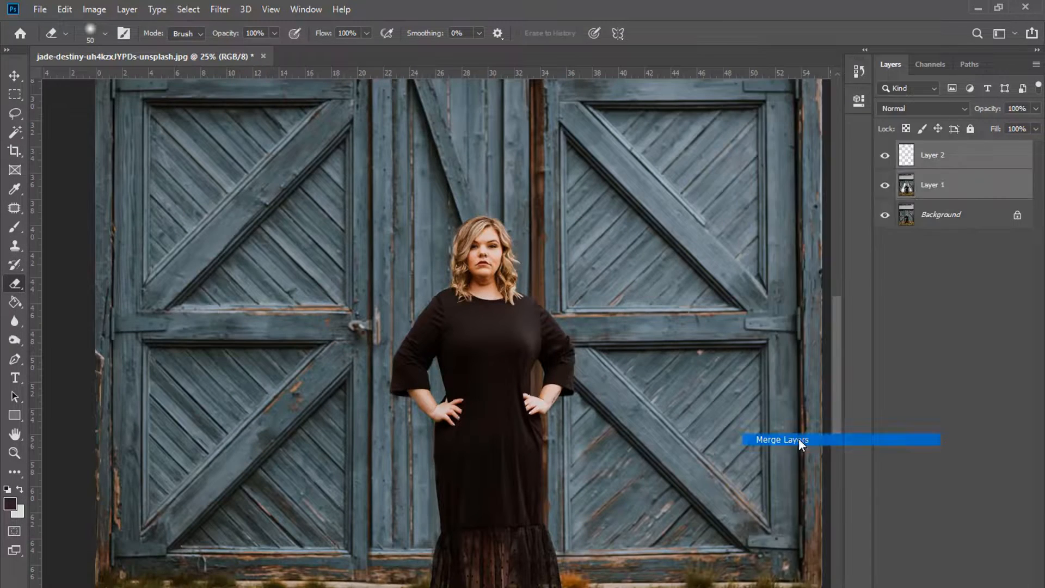
pyautogui.press('z')
pyautogui.click(476, 273)
pyautogui.click(475, 272)
pyautogui.click(474, 271)
pyautogui.click(474, 272)
pyautogui.scroll(1, 475, 271)
pyautogui.hotkey('ctrl', 'j')
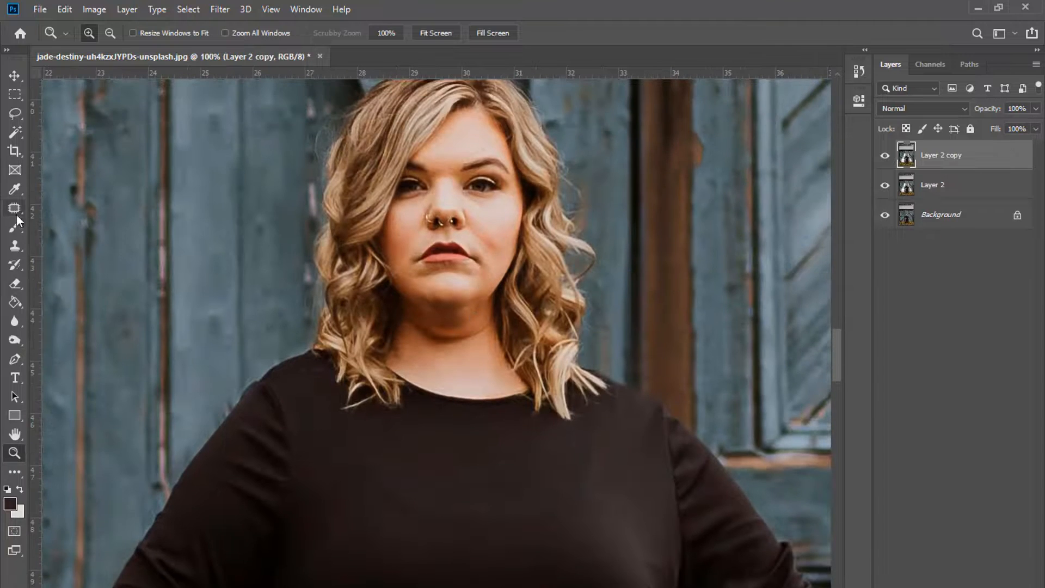